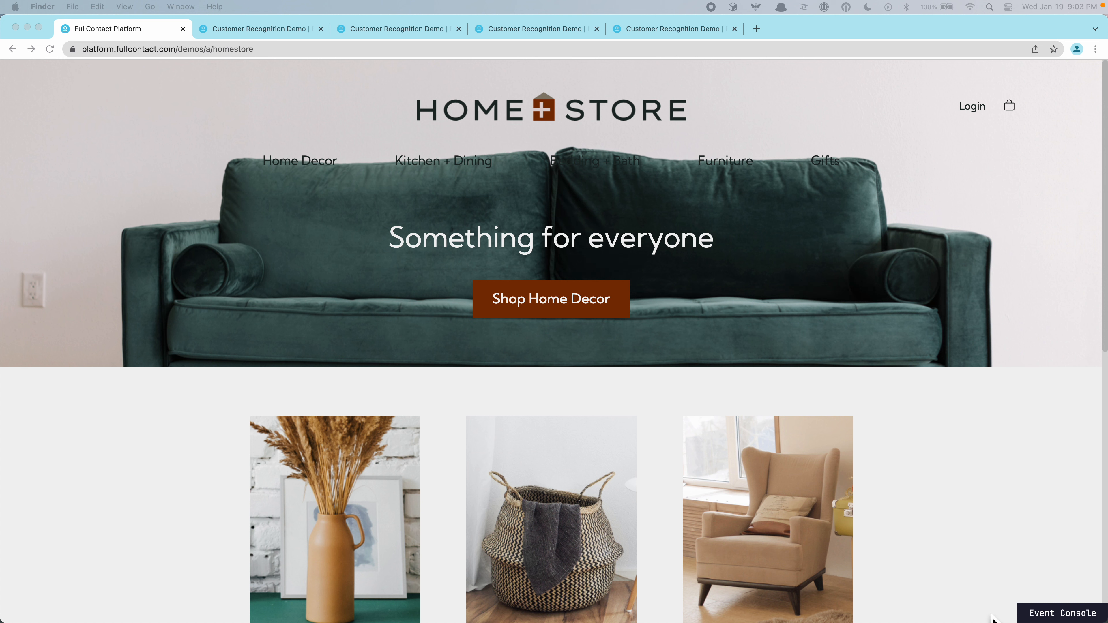
Open the Event Console and visit the Home Decor, Kitchen + Dining, Bedding + Bath and Furniture pages to log page views
click(1043, 615)
click(1043, 615)
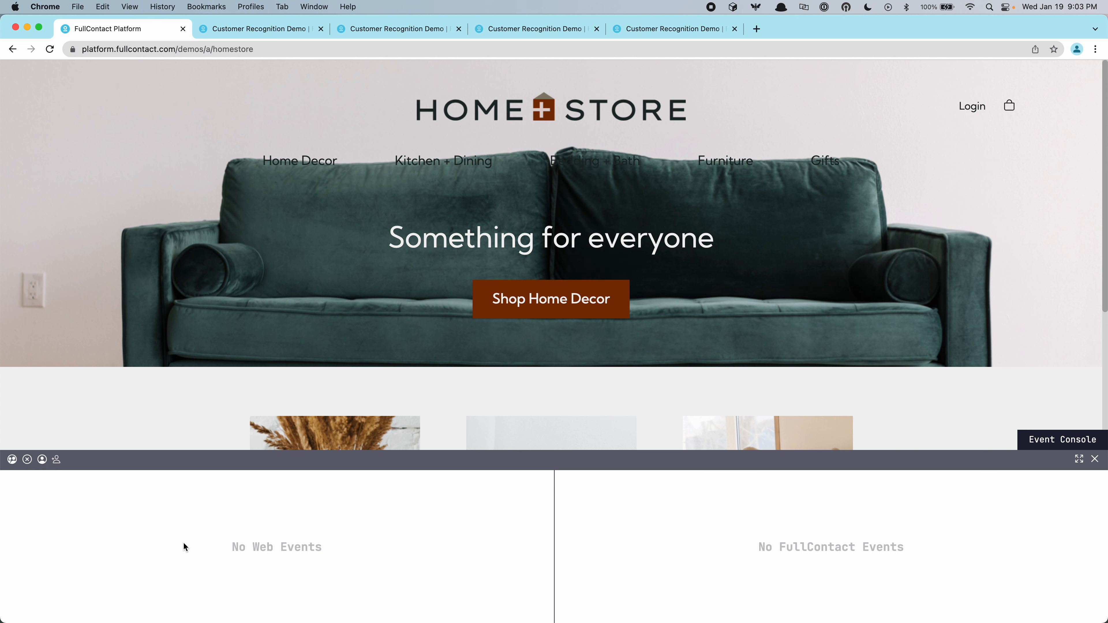
click(322, 162)
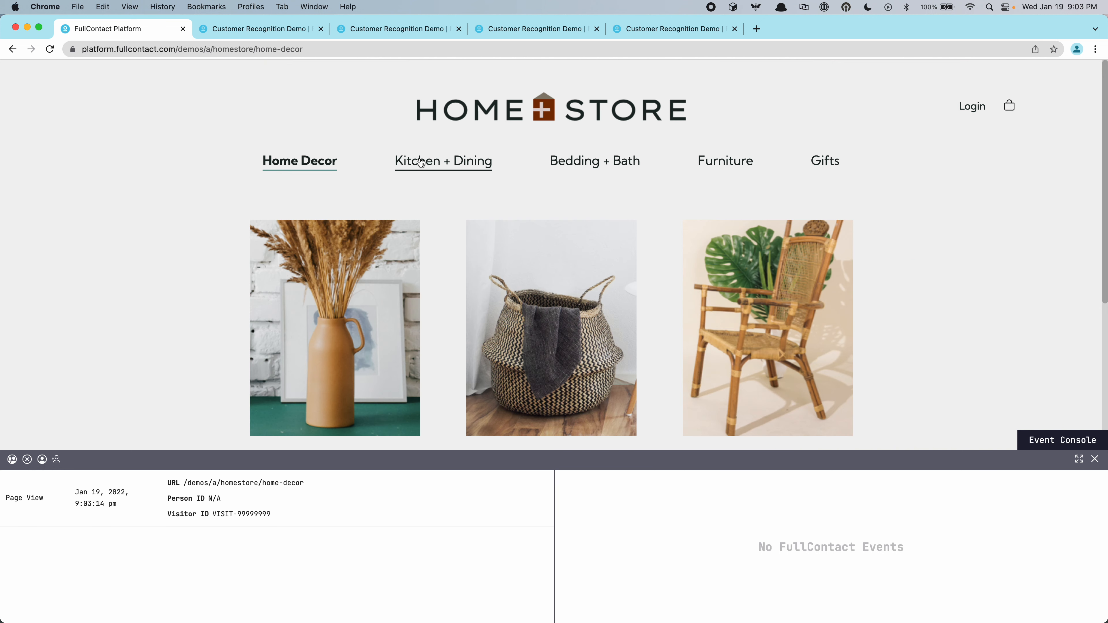
click(420, 160)
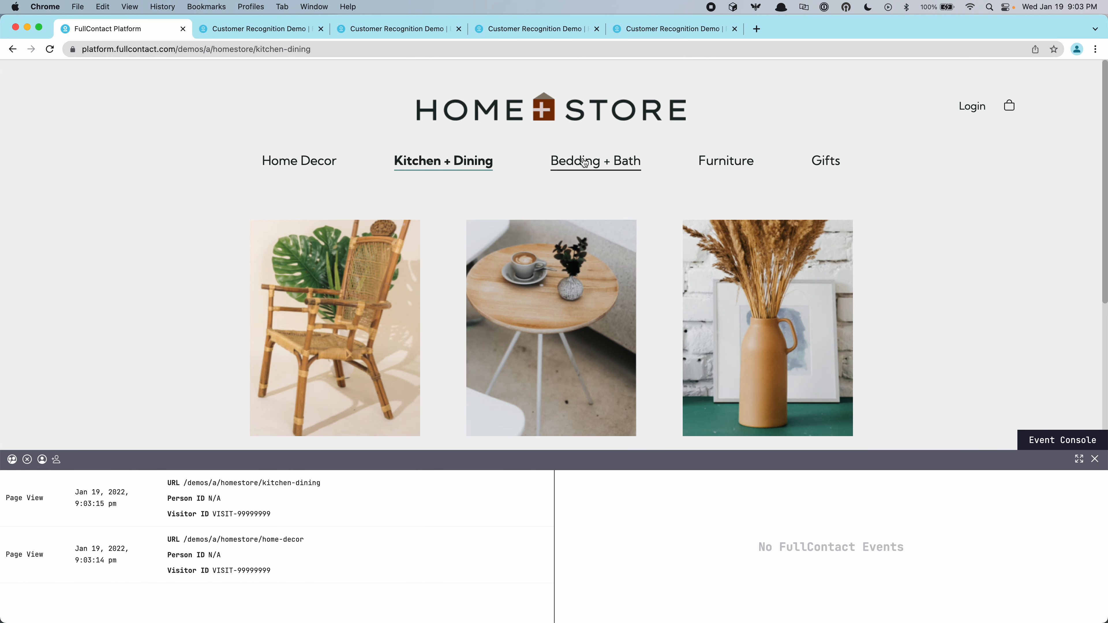
click(582, 162)
click(715, 163)
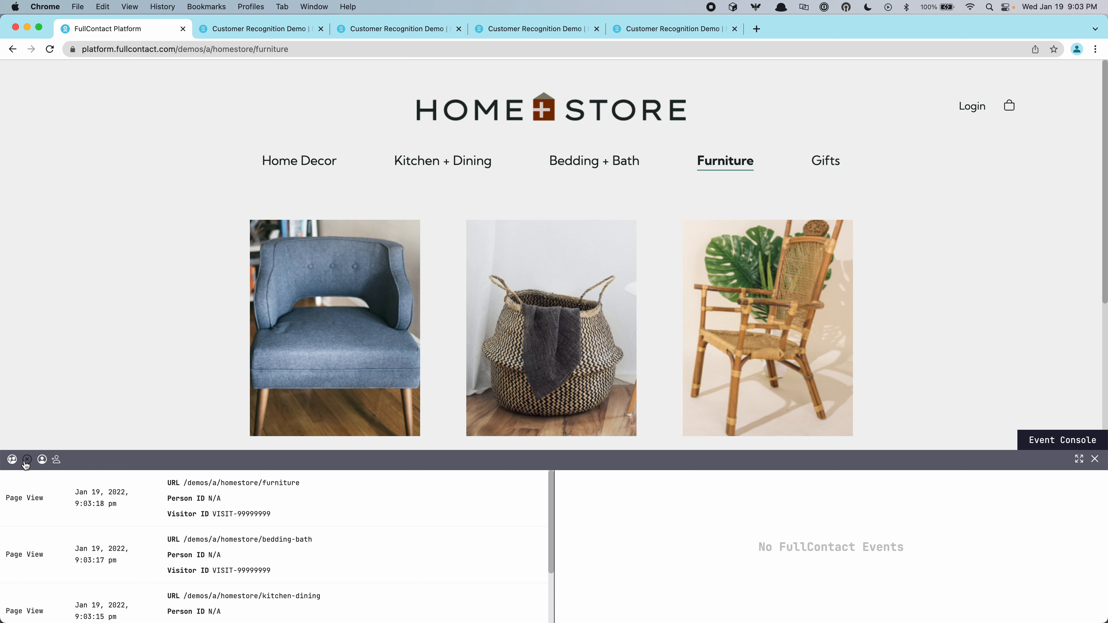
Clear the logged web events and open the store's Admin View
click(26, 460)
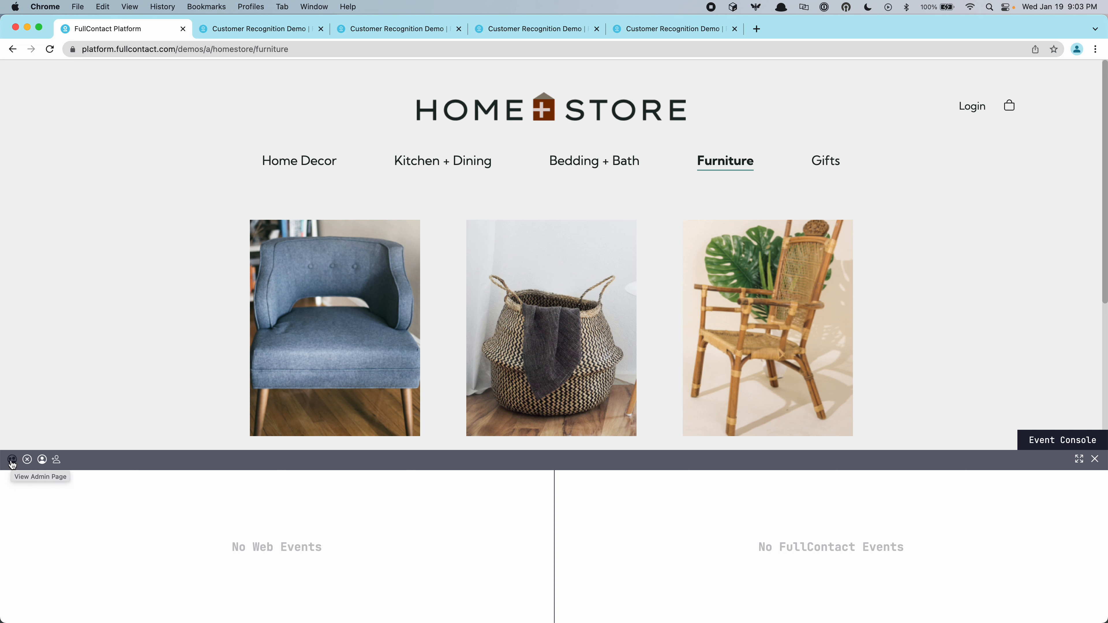
click(12, 461)
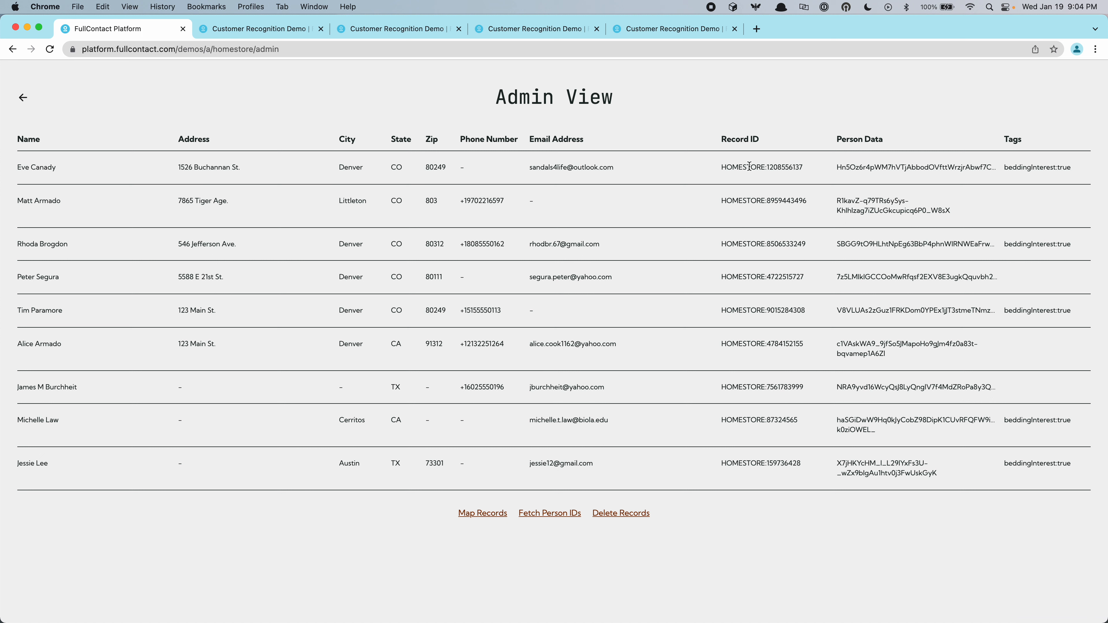
Examine the Record ID and Person Data values of the first customer records in the Admin View
drag(699, 168, 823, 174)
click(847, 174)
double_click(847, 172)
double_click(846, 198)
triple_click(847, 197)
double_click(848, 244)
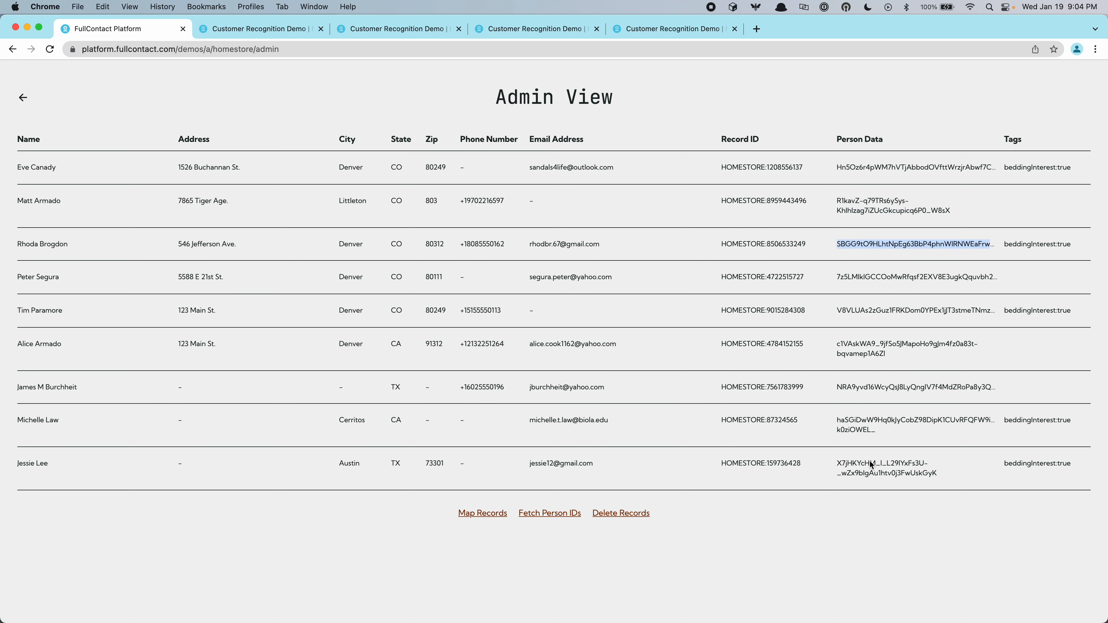
key(e)
Examine the last customer record in the table, including its beddingInterest:true tag
double_click(1031, 465)
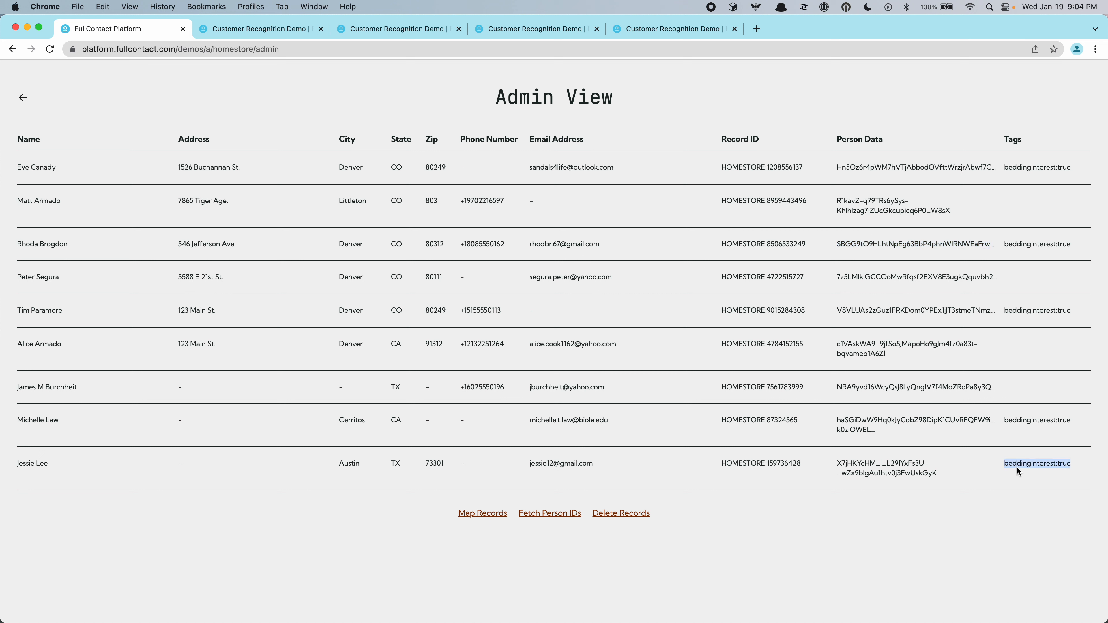
click(1004, 463)
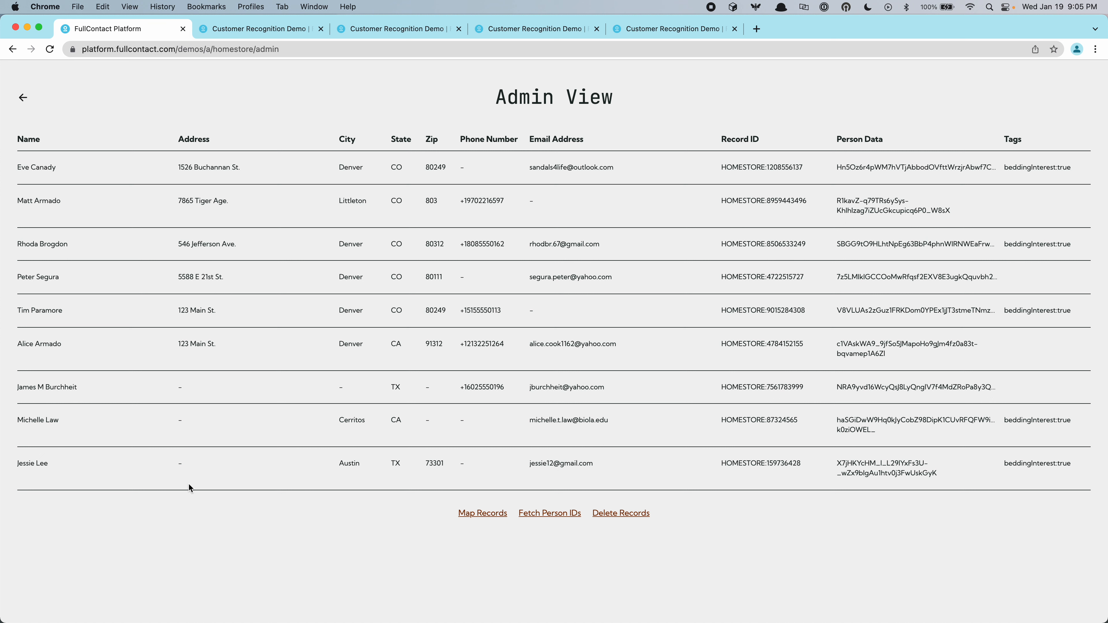
drag(16, 463, 1036, 472)
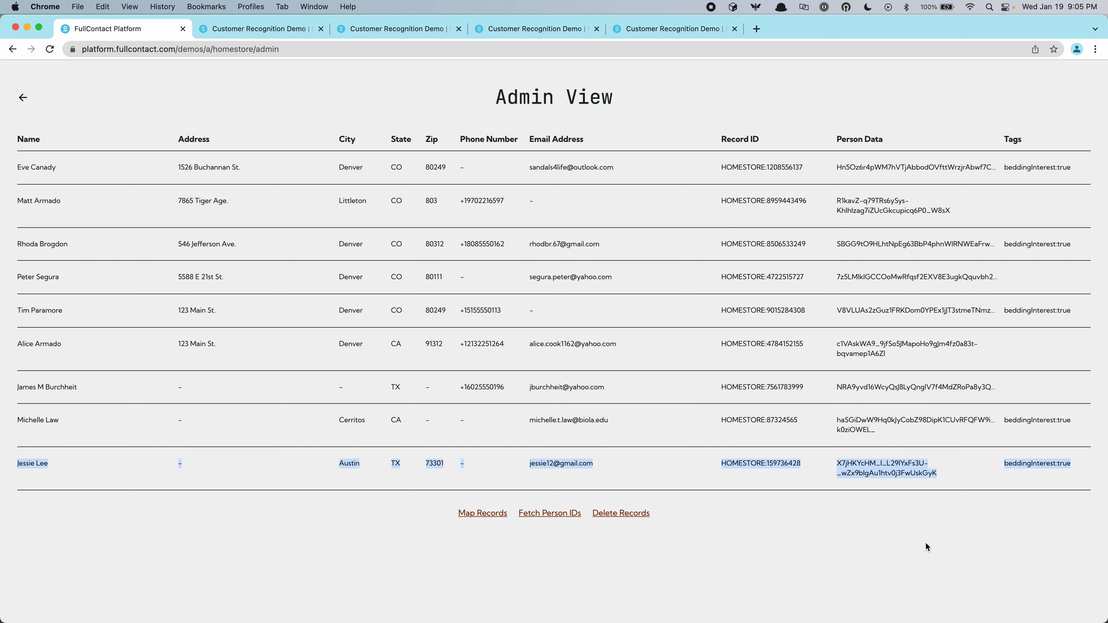
click(933, 524)
drag(1009, 466, 1070, 460)
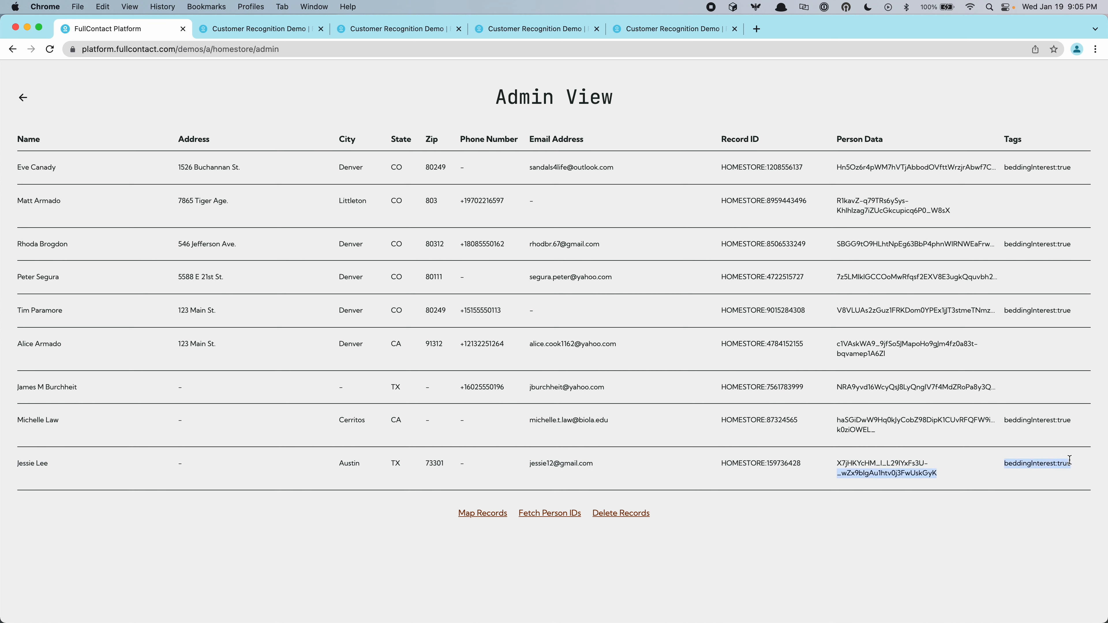
click(999, 475)
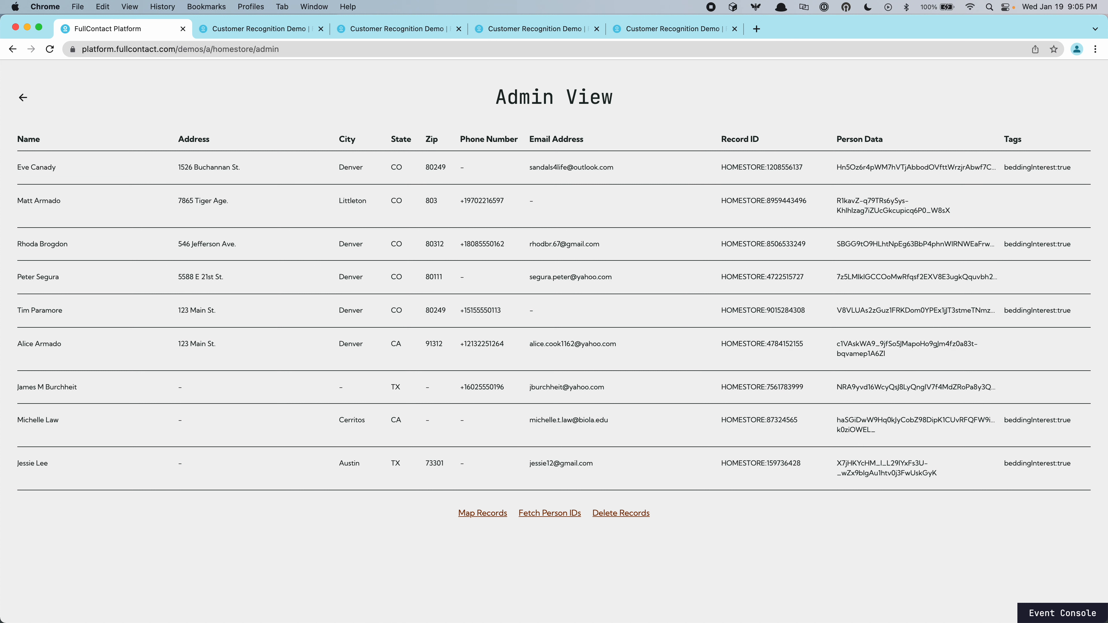
Return to the Home + Store home page with the Event Console open and enable Anonymous Recognition (Enrich)
click(1063, 613)
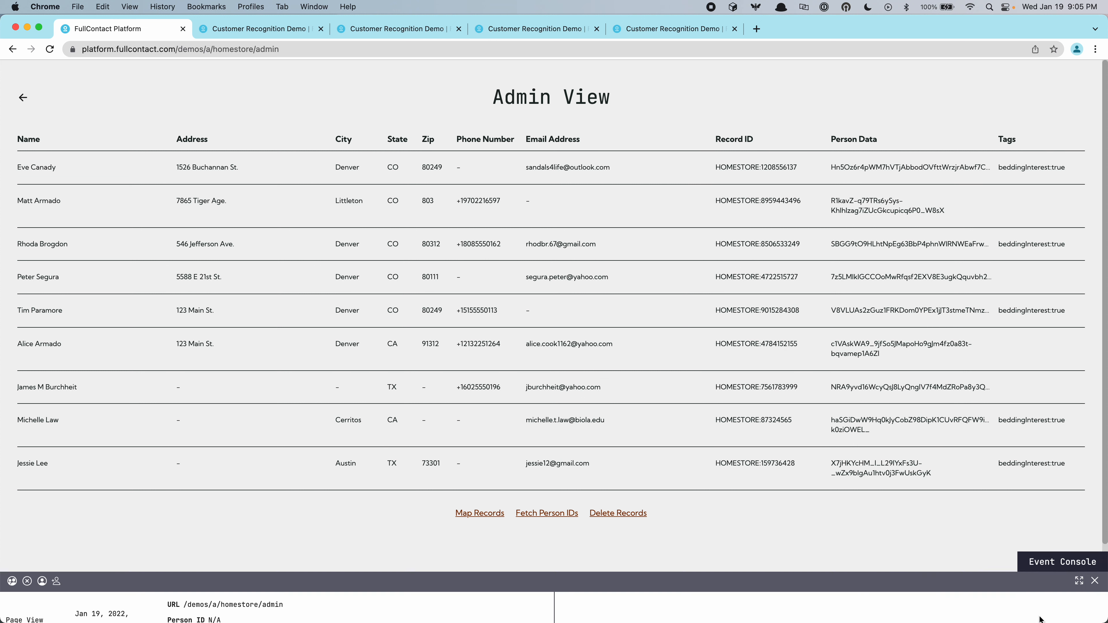
click(22, 98)
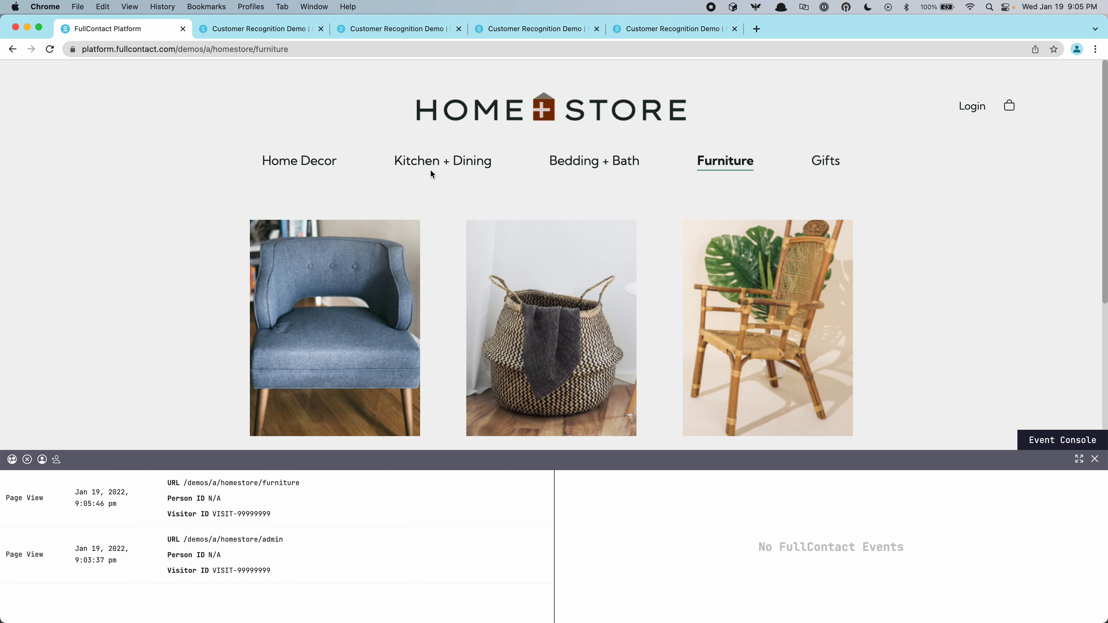
click(471, 111)
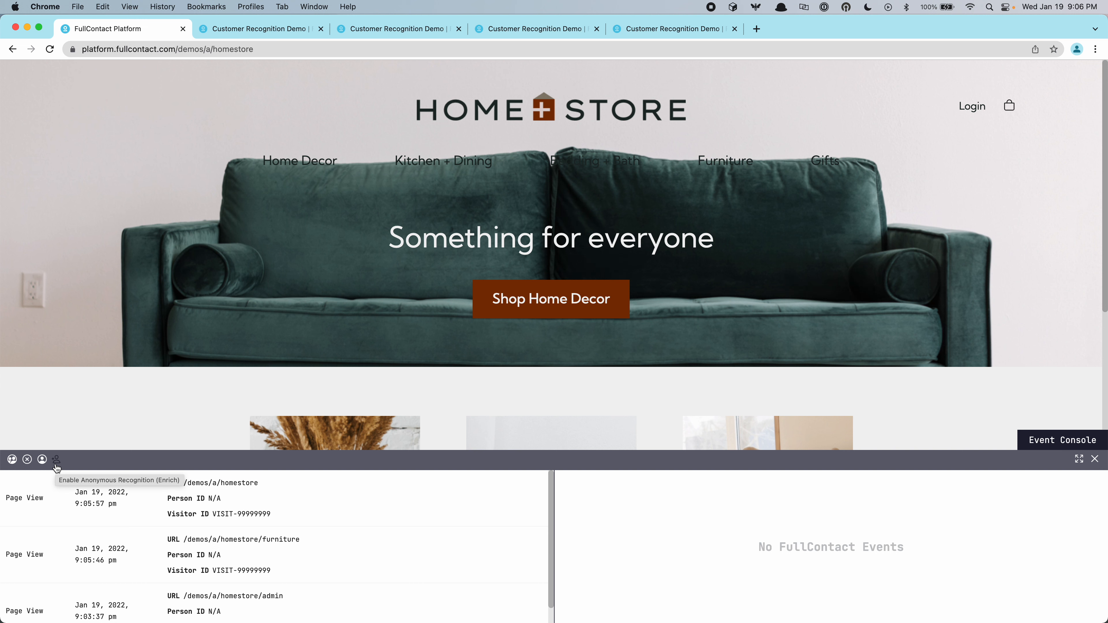
click(57, 466)
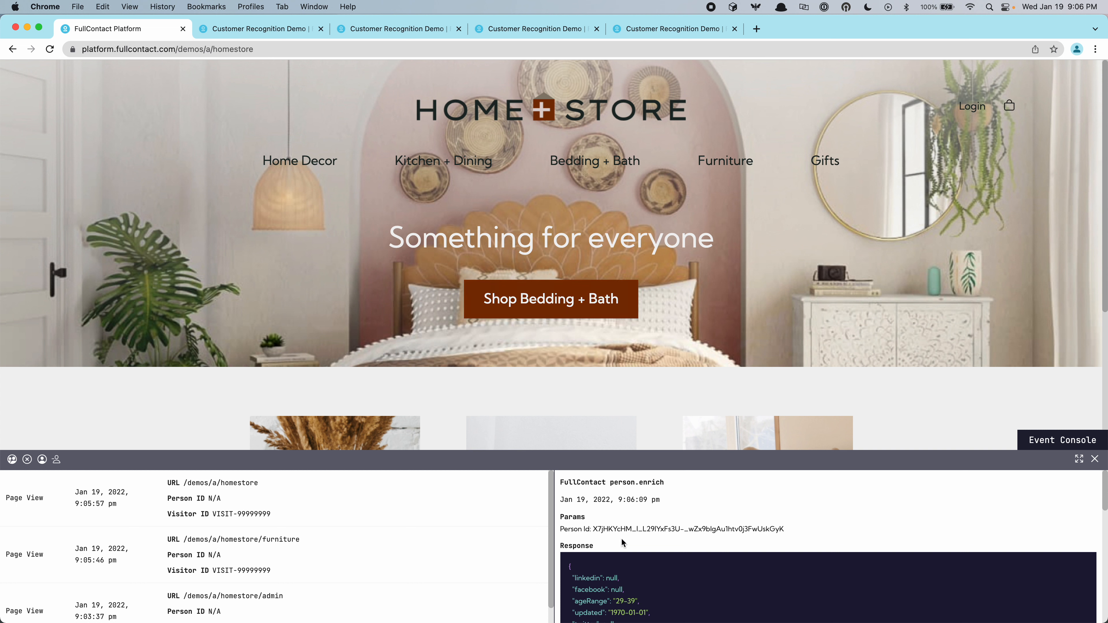
Copy the Person Id from the person.enrich event and search for it in the Admin View
drag(594, 529, 790, 531)
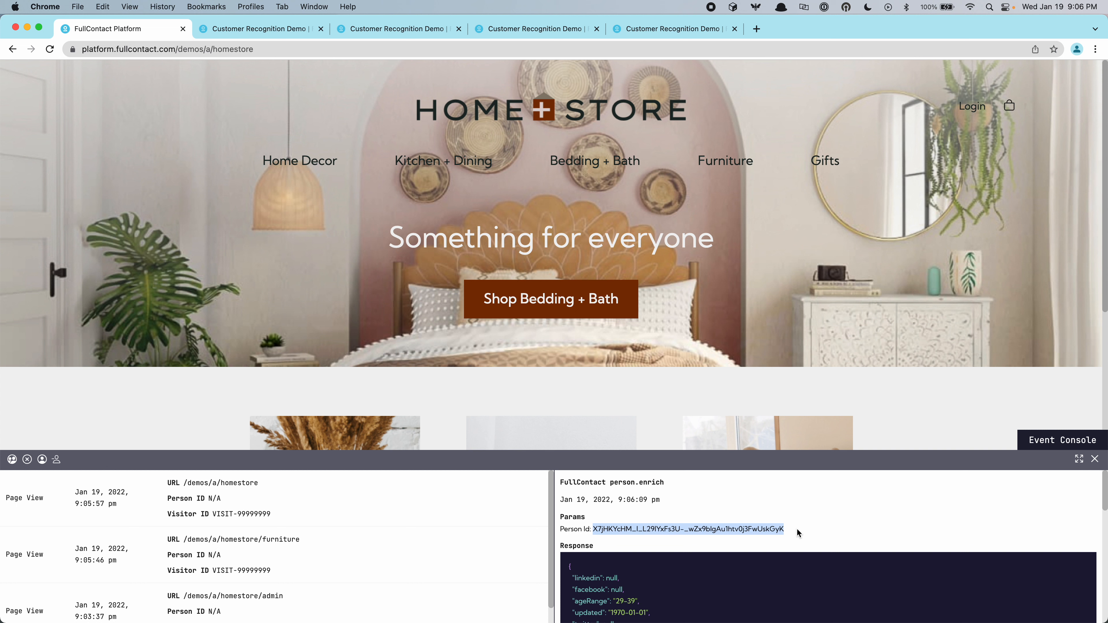
key(super+c)
click(13, 459)
key(super+f)
key(super+v)
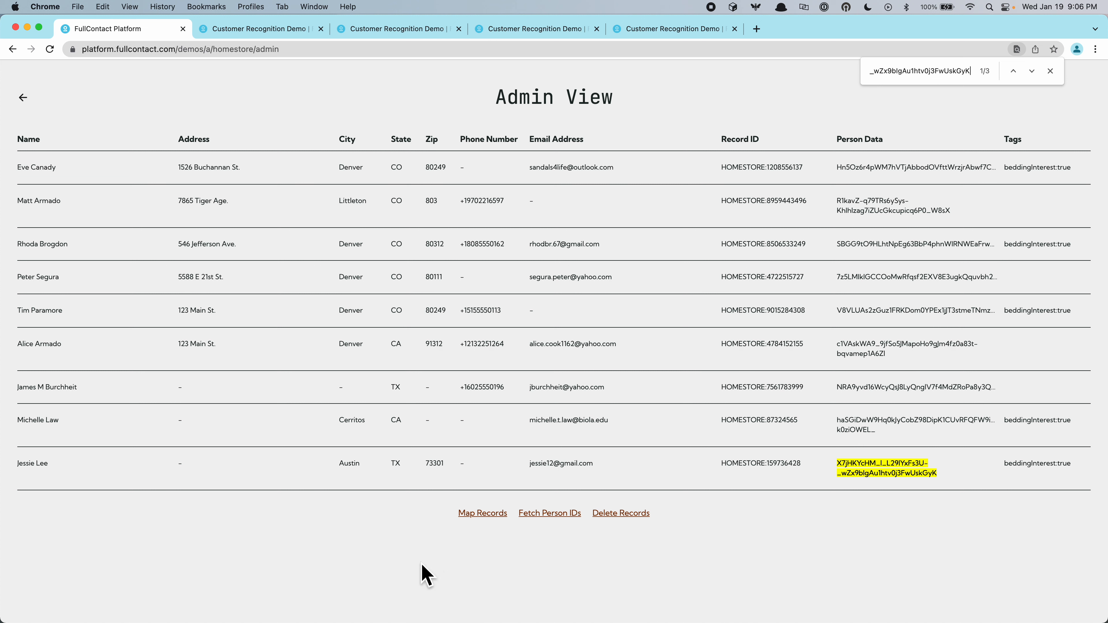
Go back to the store home page and examine the interests in the Event Console's person.enrich response
click(24, 98)
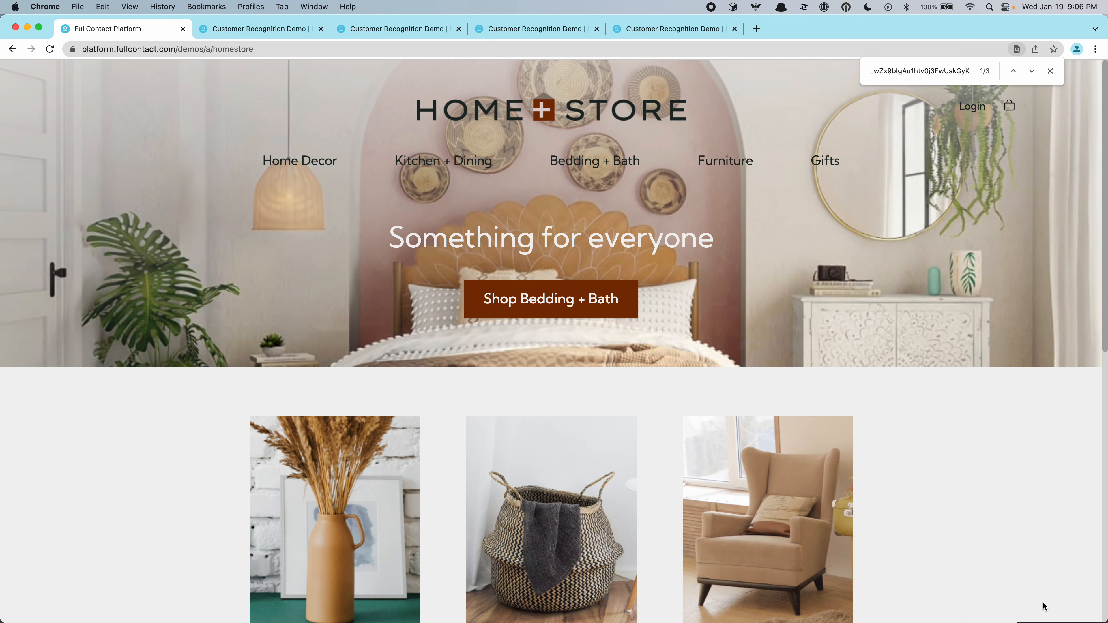
click(1047, 612)
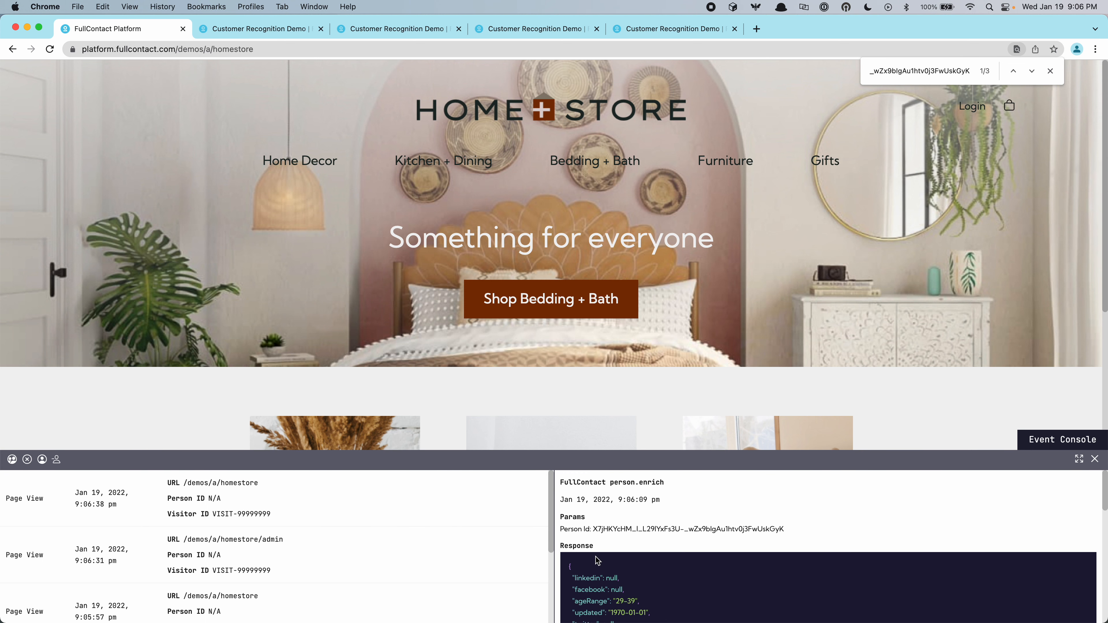
scroll(597, 560, down, 10)
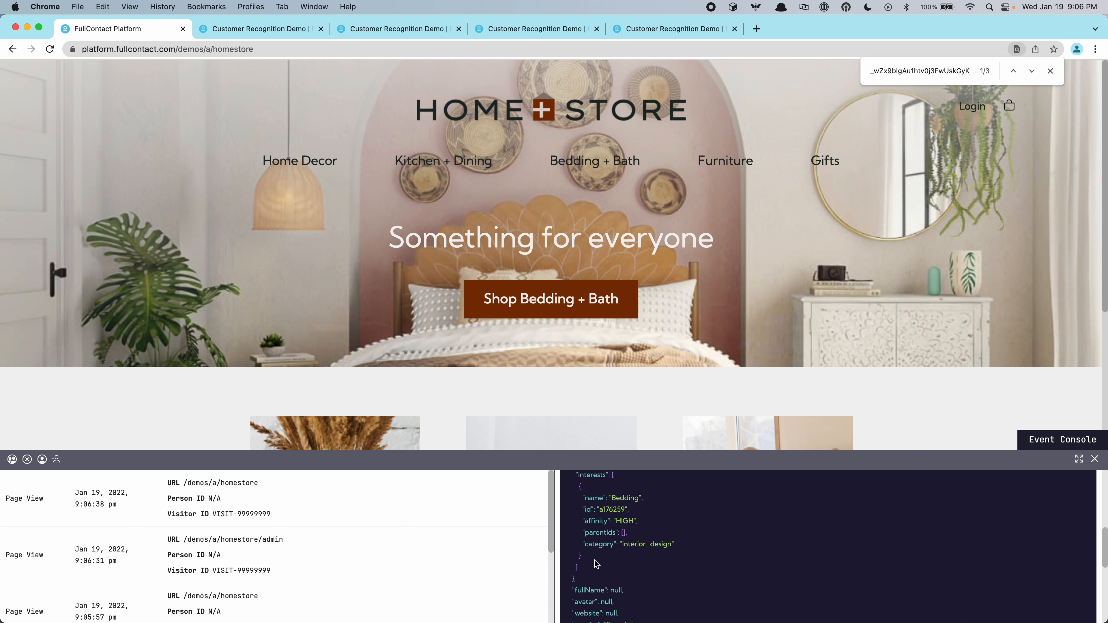
scroll(596, 561, up, 1)
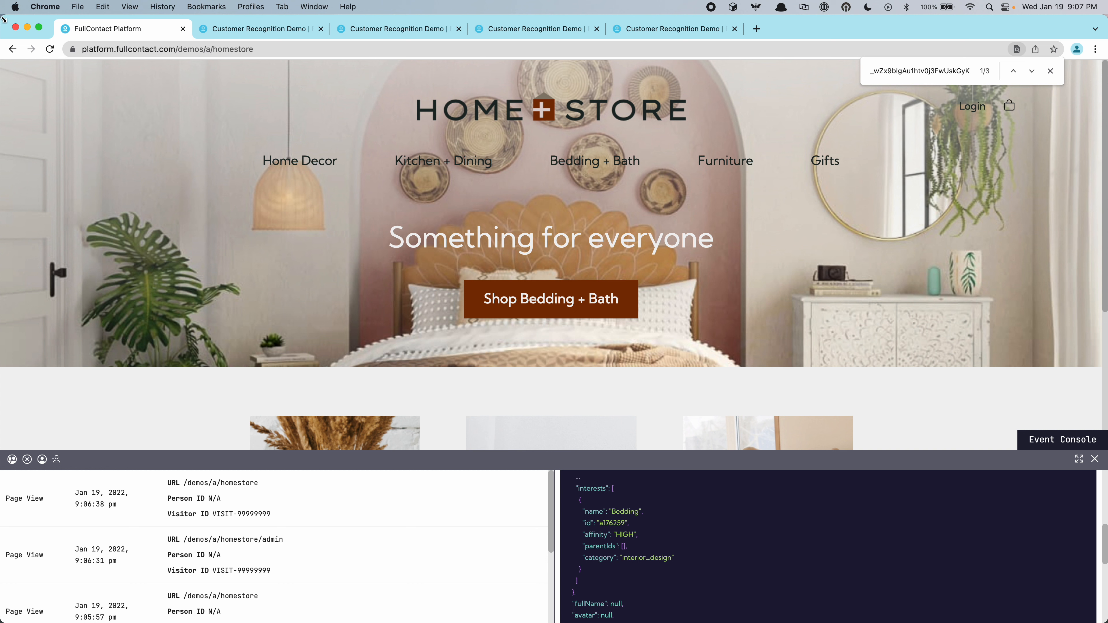
Narrow the browser window to expose the terminal, and bring up the first Customer Recognition Demo form to check its Record Id
drag(3, 18, 340, 16)
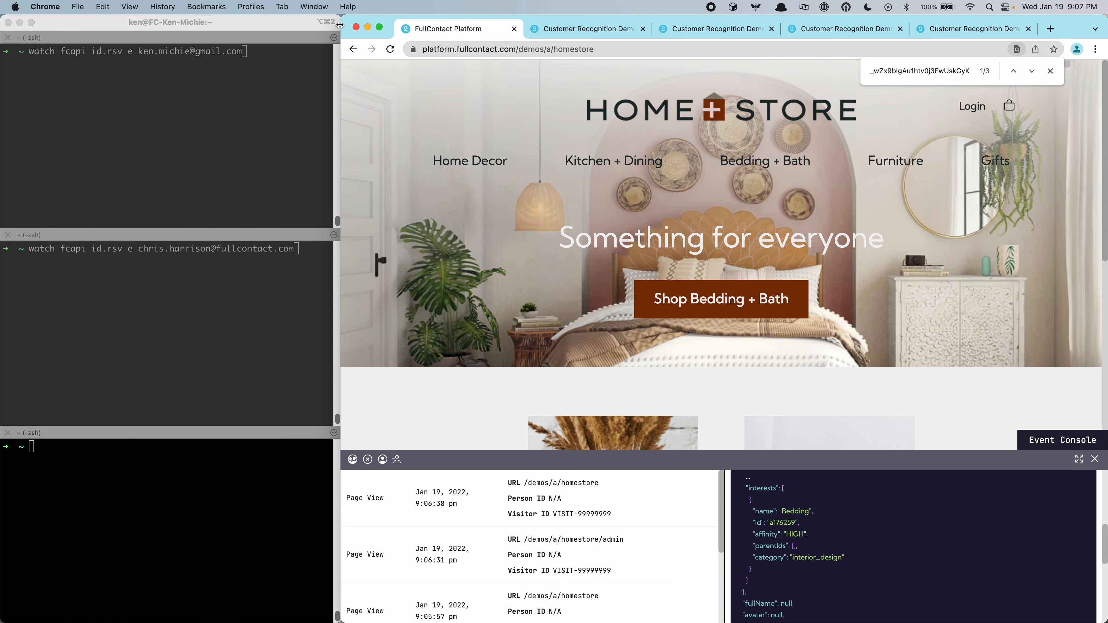
click(266, 88)
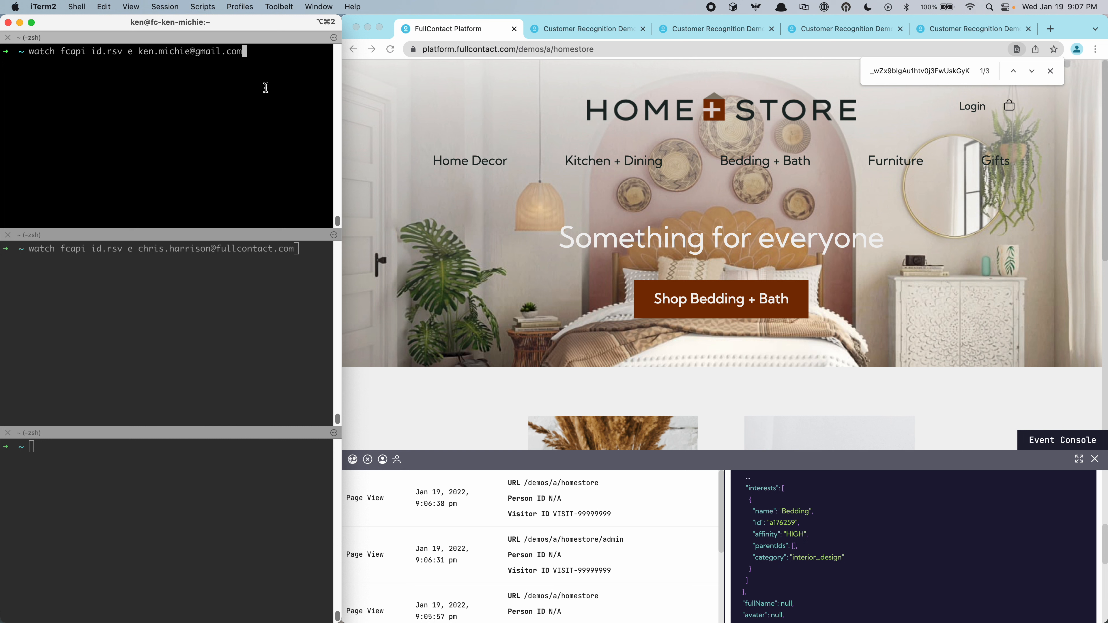
click(572, 29)
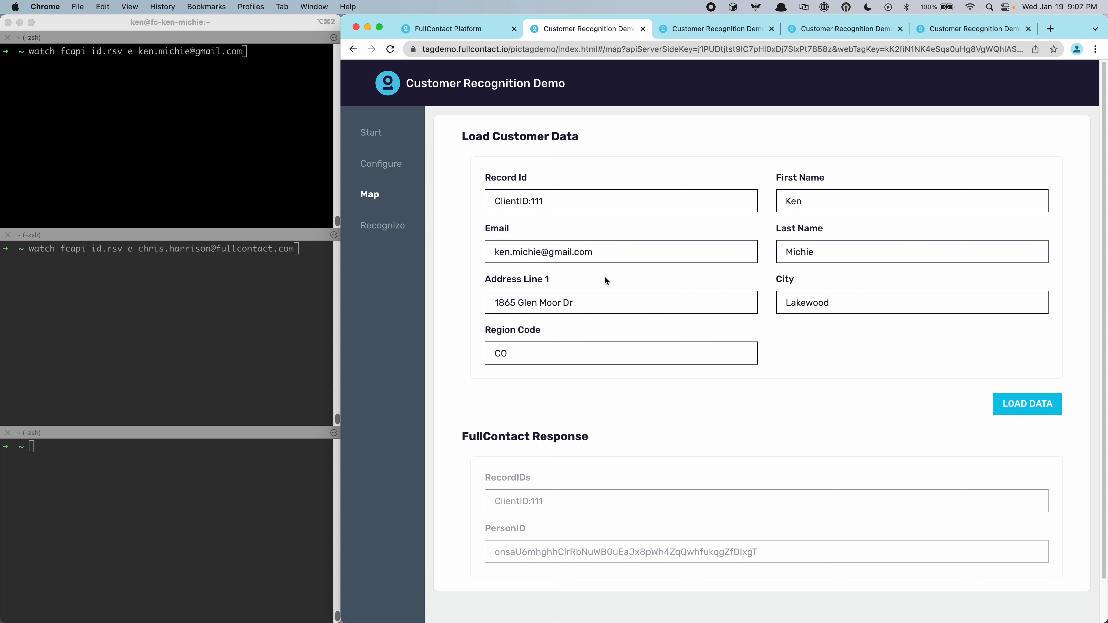
drag(566, 204, 489, 205)
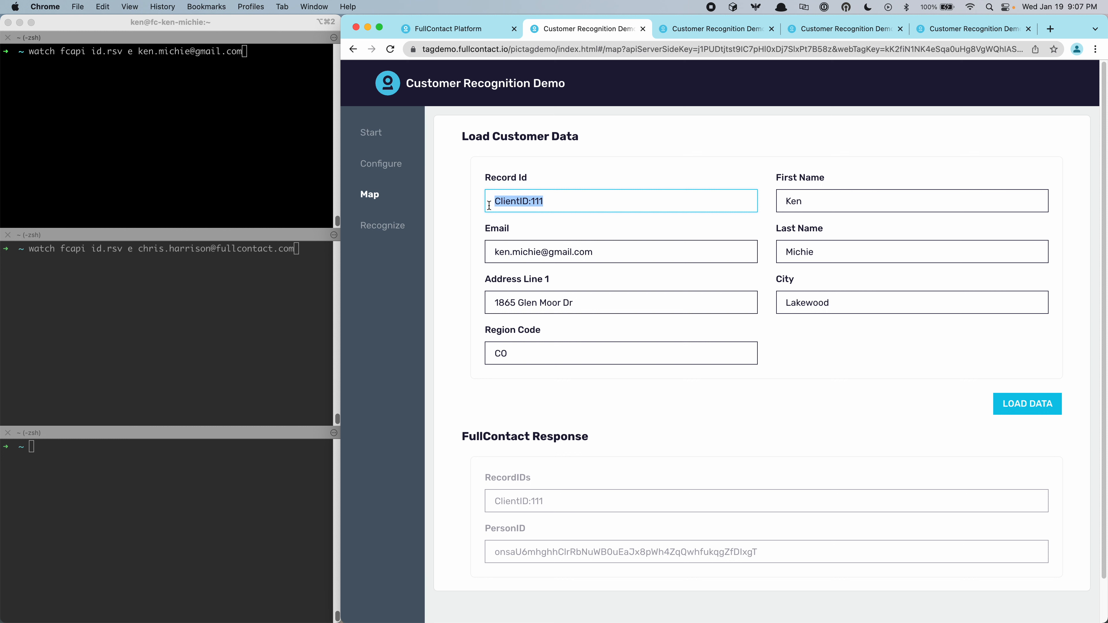
Switch to iTerm2, run both prepared watch fcapi id.rsv e commands, and inspect the person IDs they return
click(232, 136)
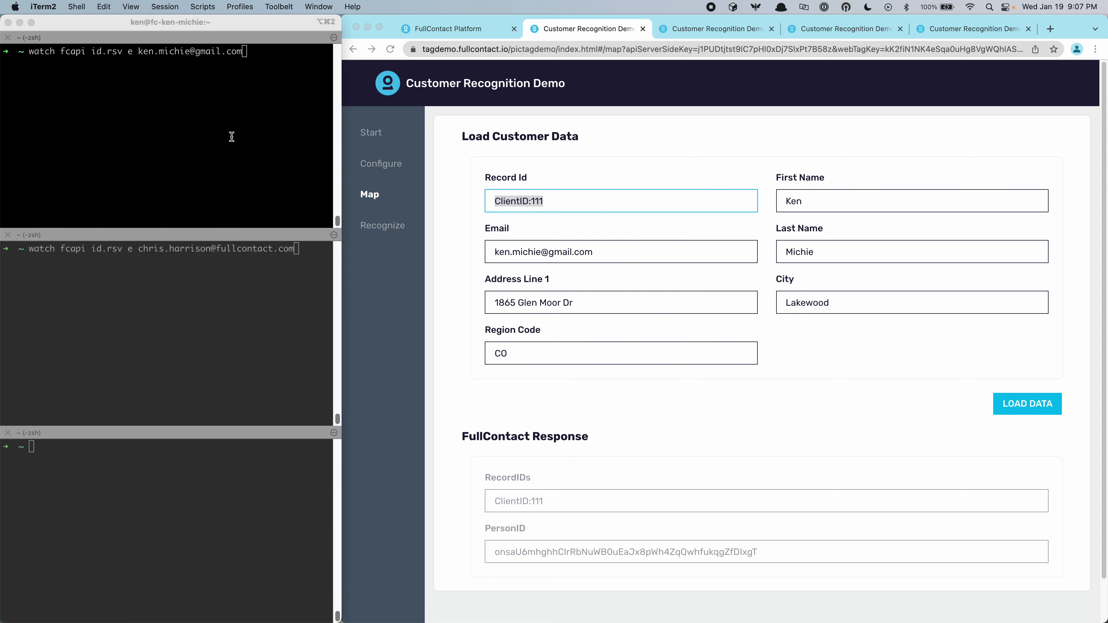
key(Return)
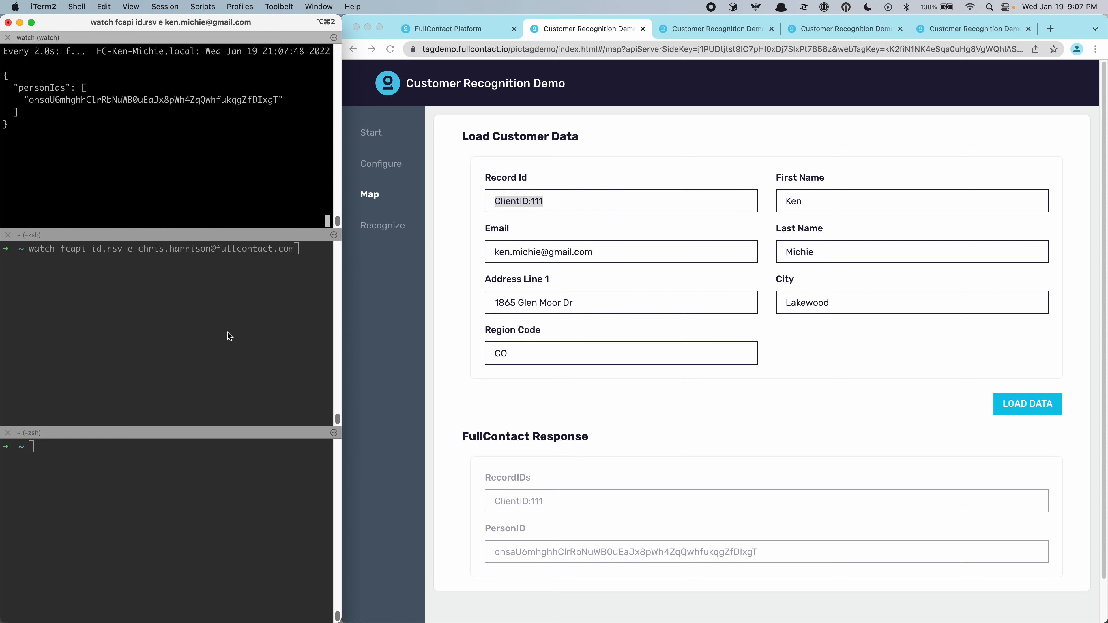
click(230, 336)
key(Return)
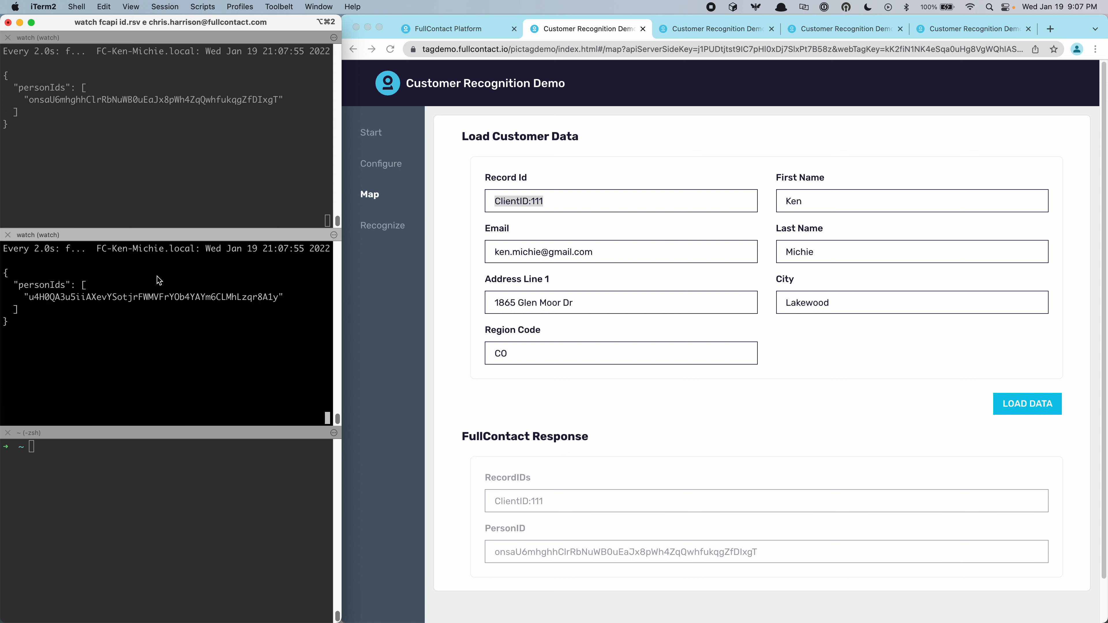
double_click(34, 101)
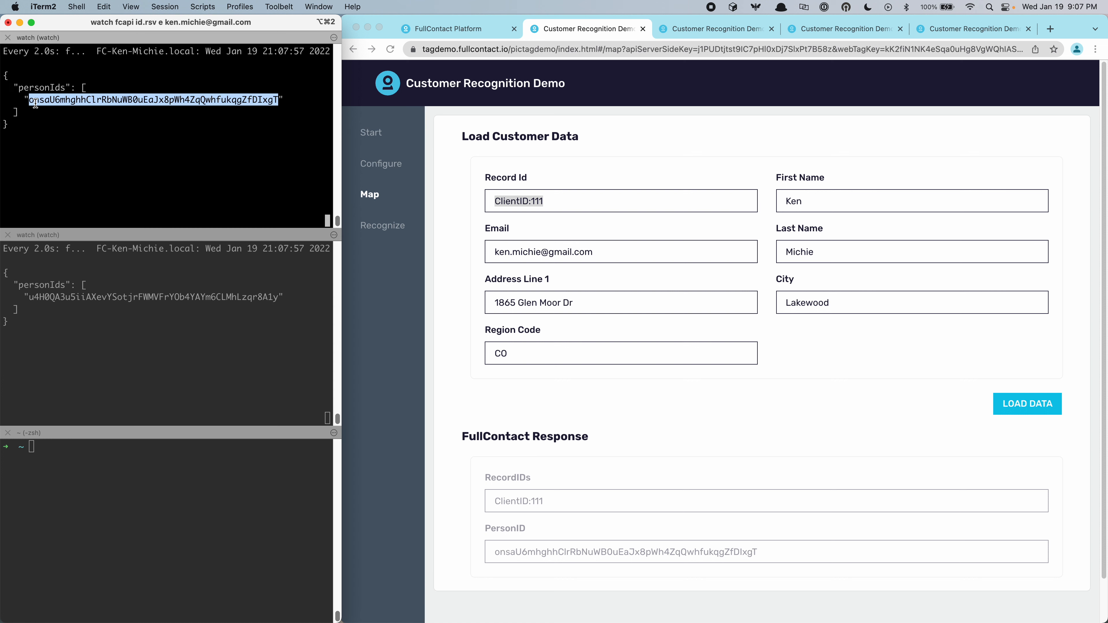
double_click(118, 297)
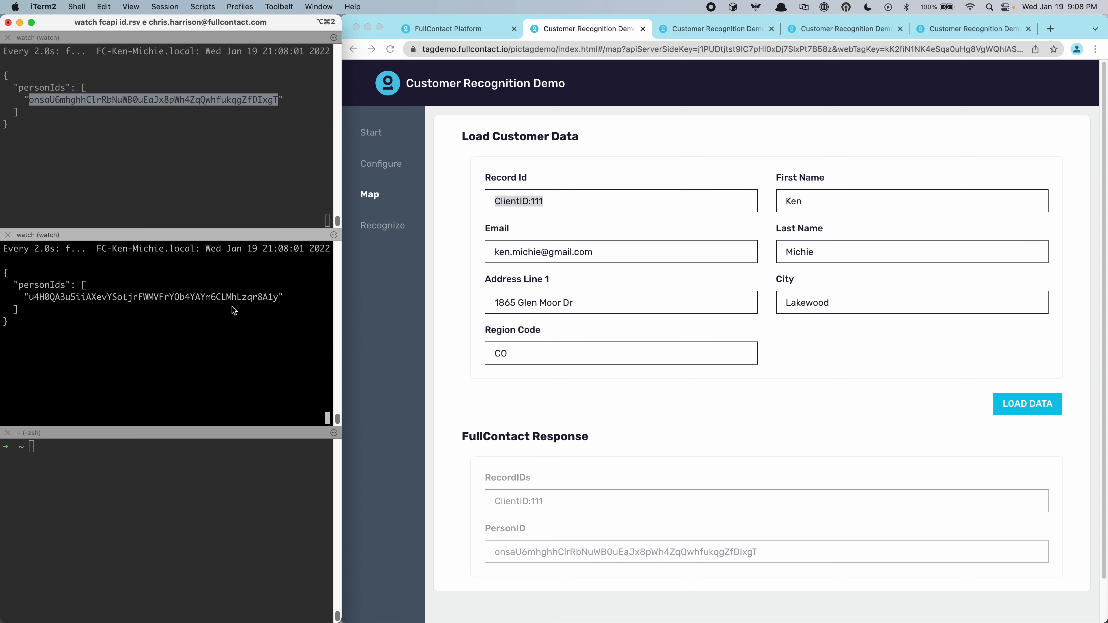
Load the customer data from the first Customer Recognition Demo form in Chrome and check the record ID in the iTerm2 watch output
click(917, 385)
click(1006, 410)
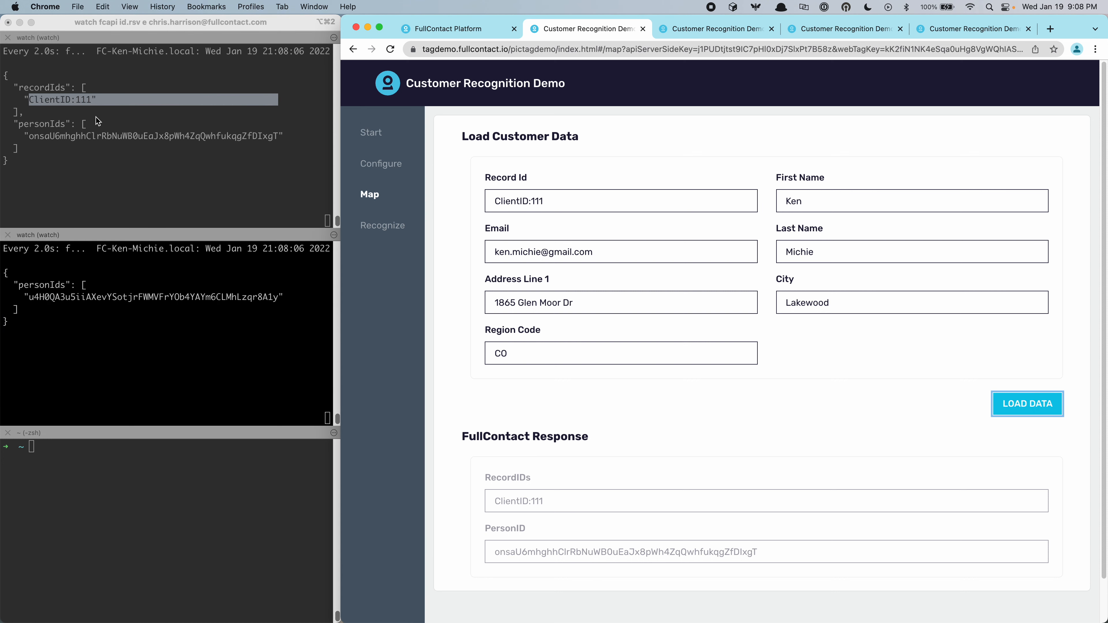
double_click(61, 100)
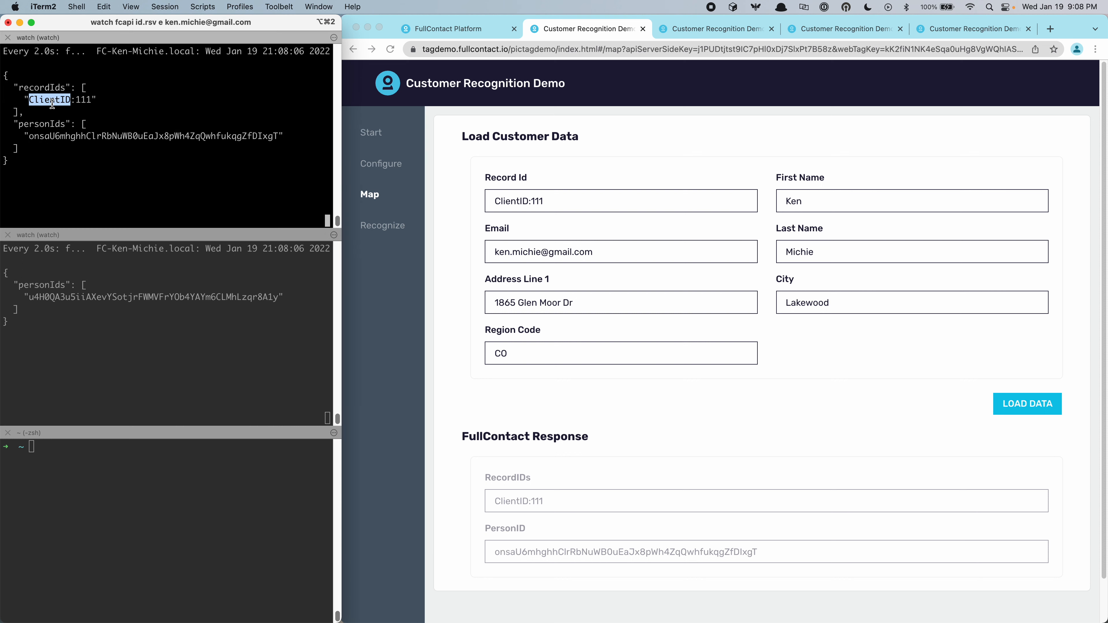
Compare the newsletter record's email in the second Customer Recognition Demo form with the fuller customer record in the first form
click(705, 29)
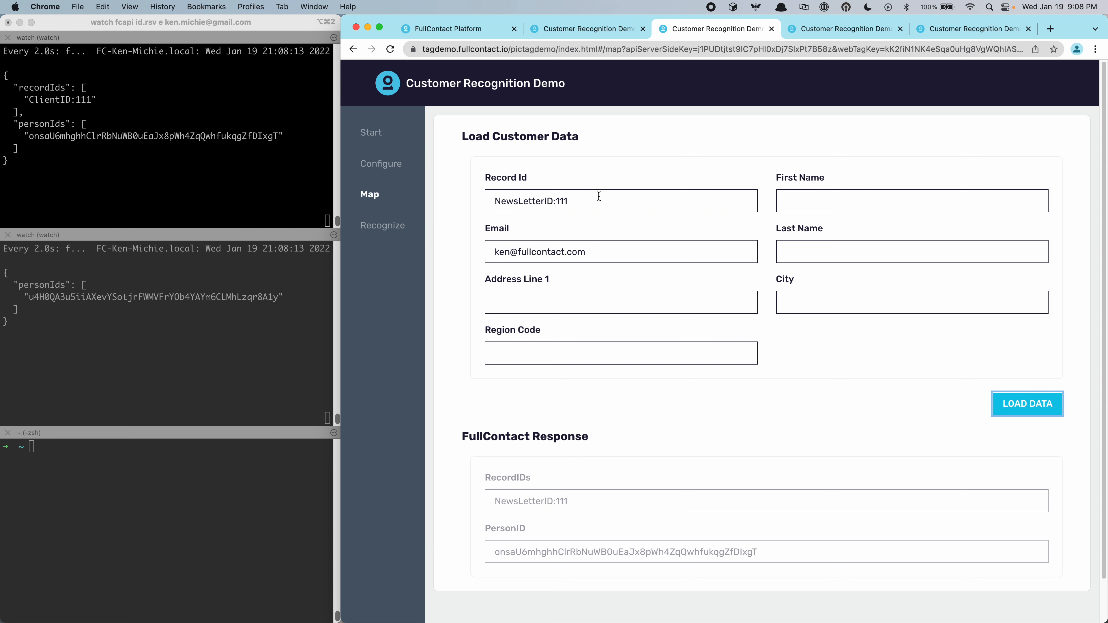
drag(493, 255, 640, 252)
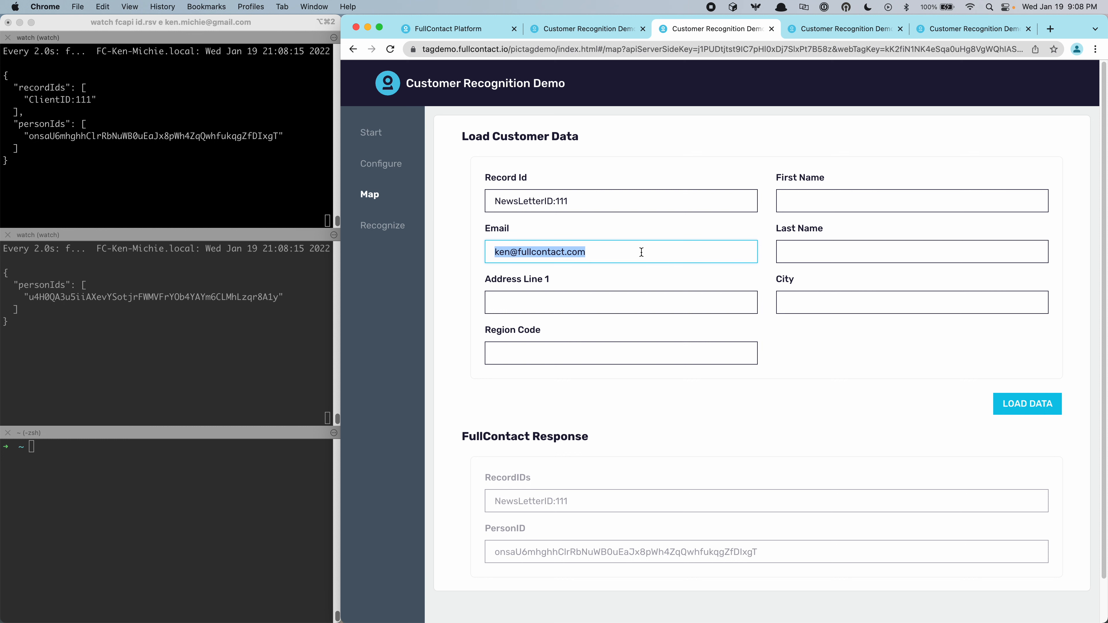
click(583, 34)
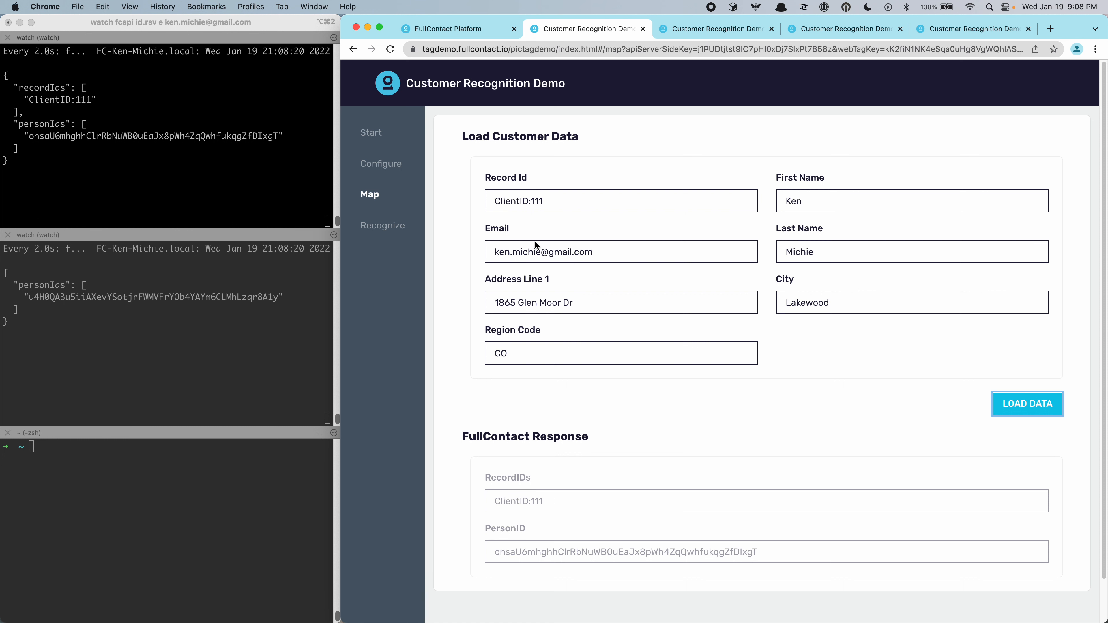
drag(683, 161, 847, 389)
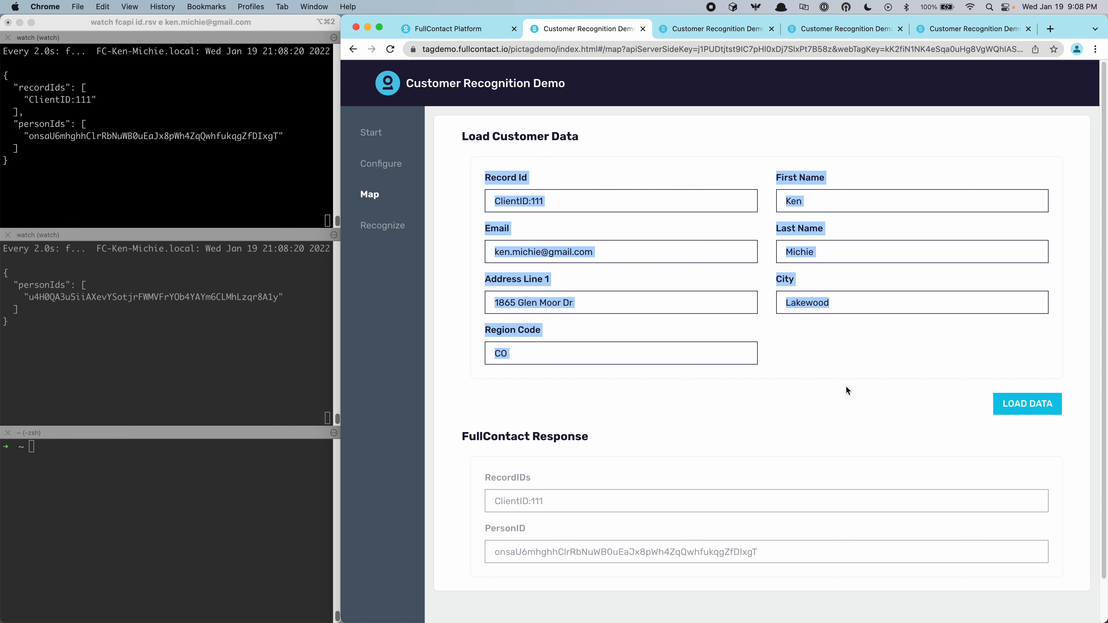
click(834, 364)
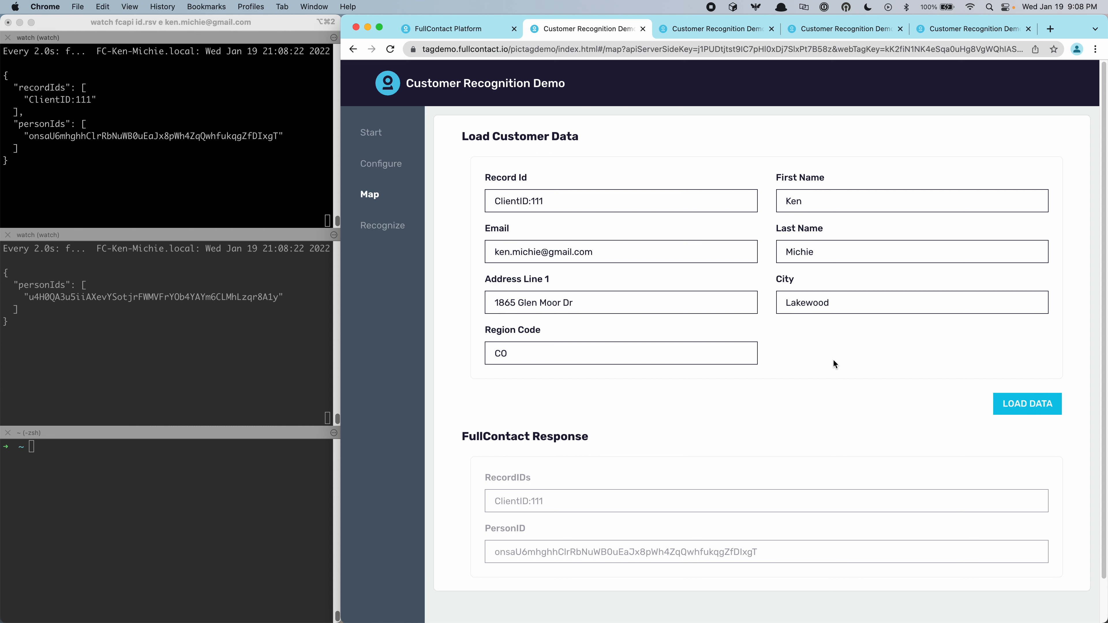
Load the newsletter record from the second Customer Recognition Demo form and check its record ID in iTerm2's first watch output
click(1028, 404)
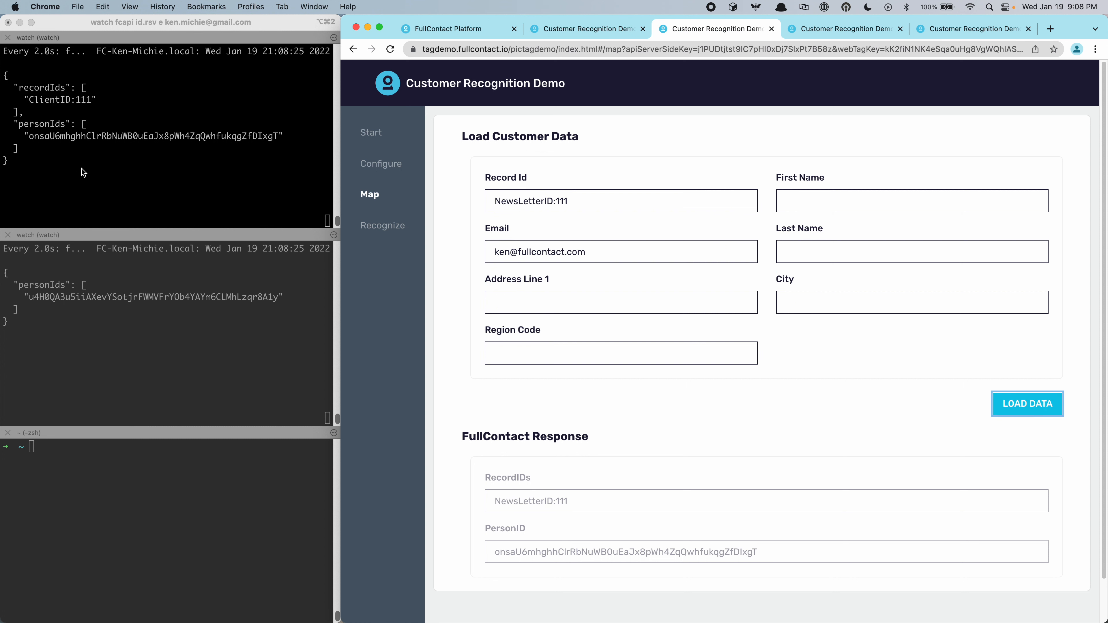
click(60, 111)
triple_click(59, 111)
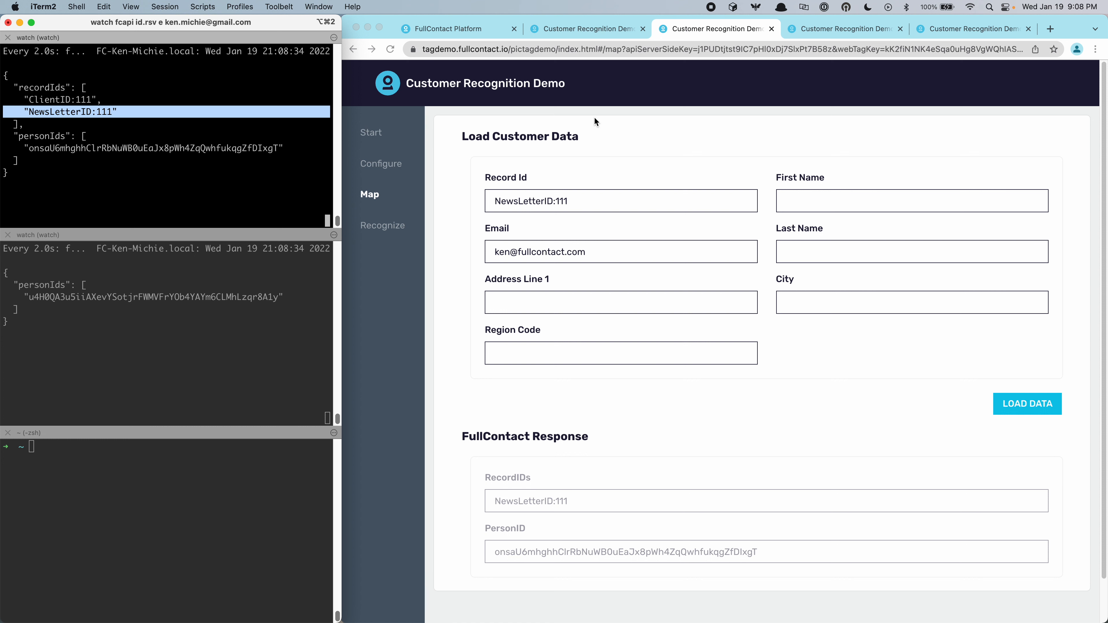
Load the customer data from the third and fourth Customer Recognition Demo forms in Chrome, checking the record IDs in iTerm2's second watch output
click(839, 30)
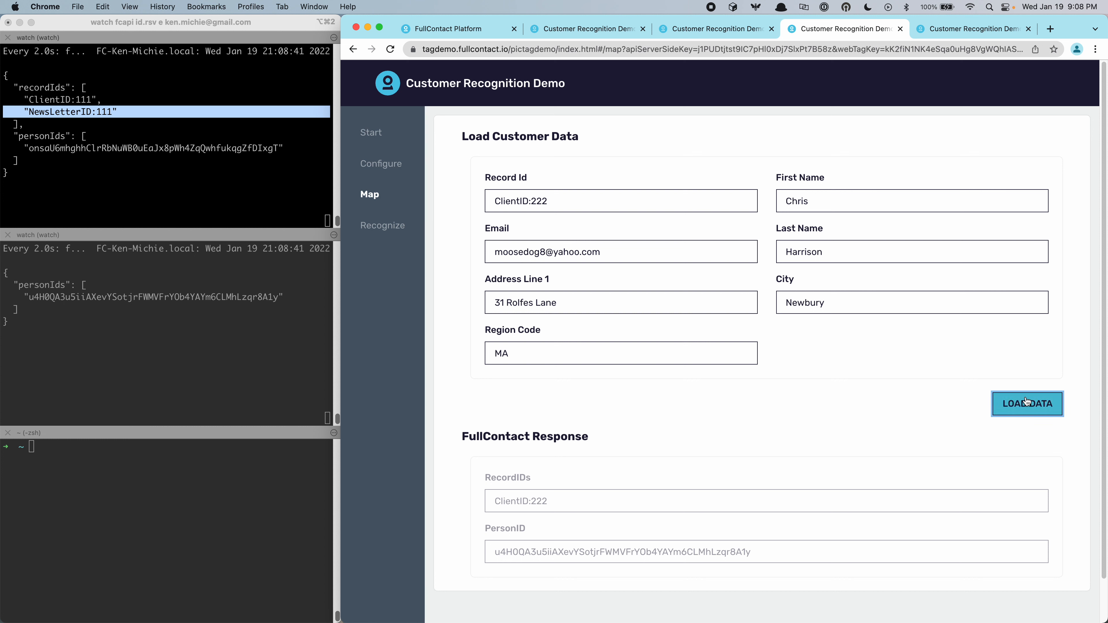
click(913, 30)
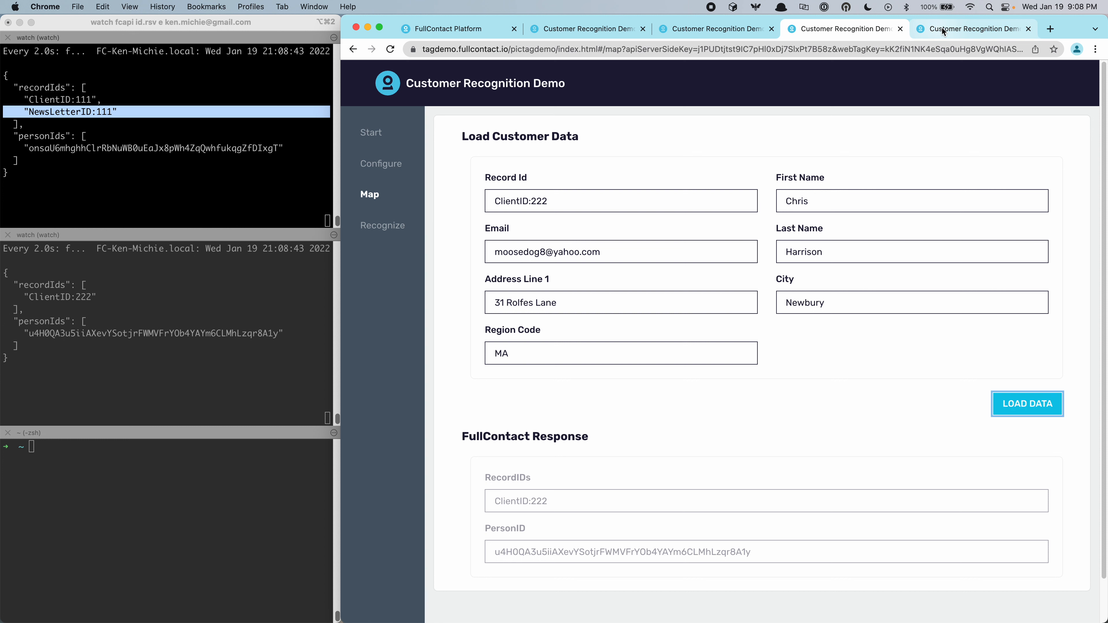
click(352, 51)
drag(497, 177, 618, 261)
click(207, 379)
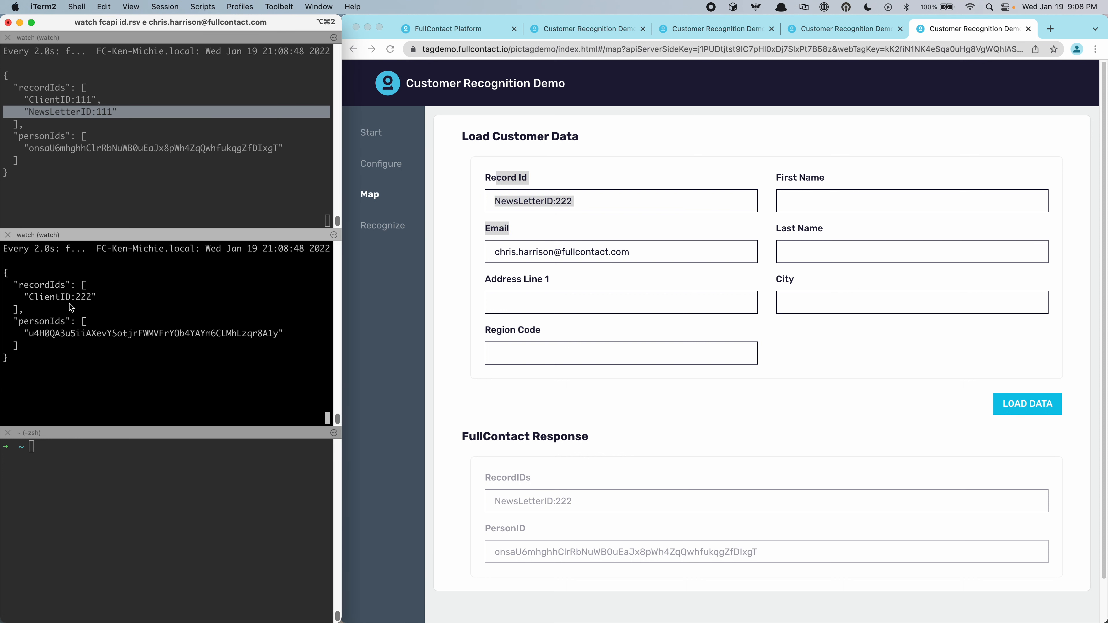
click(1018, 408)
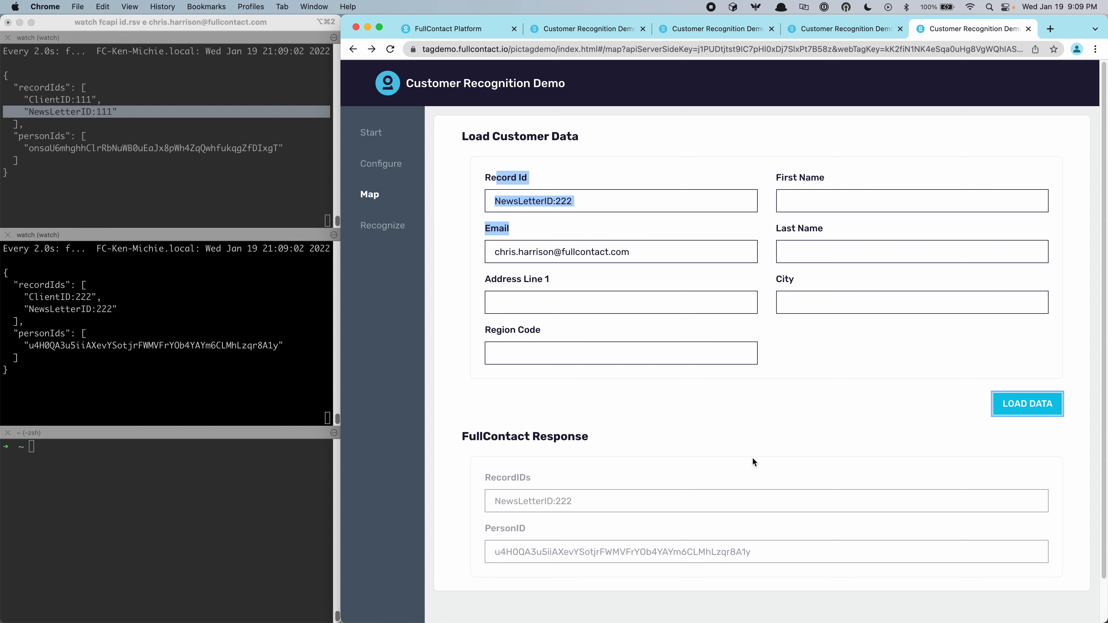
click(725, 436)
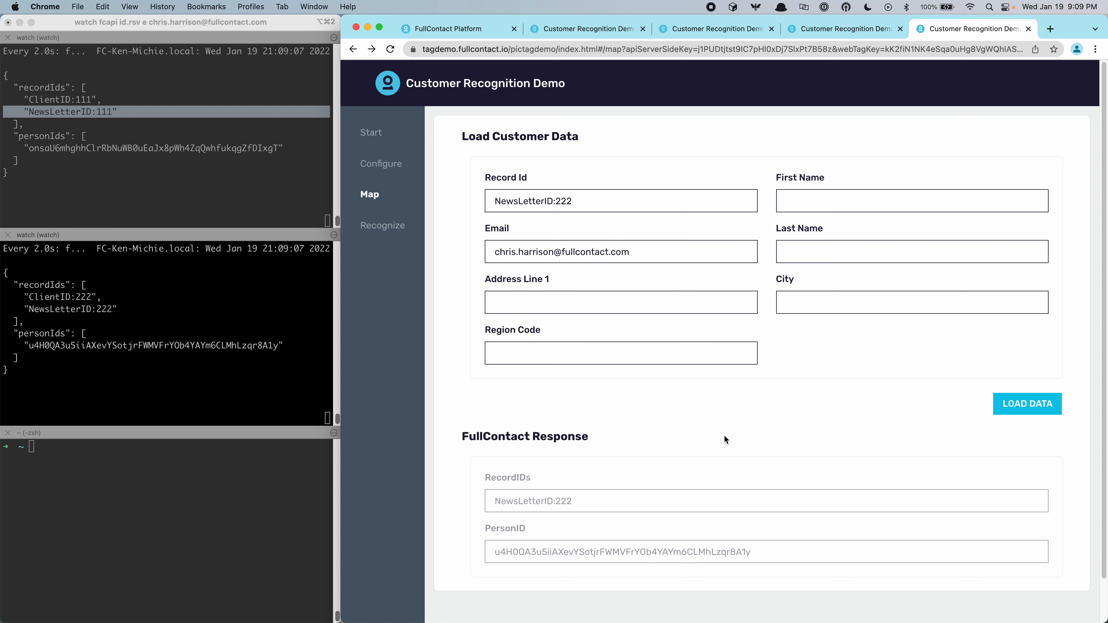
Run customer recognition on the Recognize page and examine the person ID, record IDs, location and interests in the enrichment data
click(393, 228)
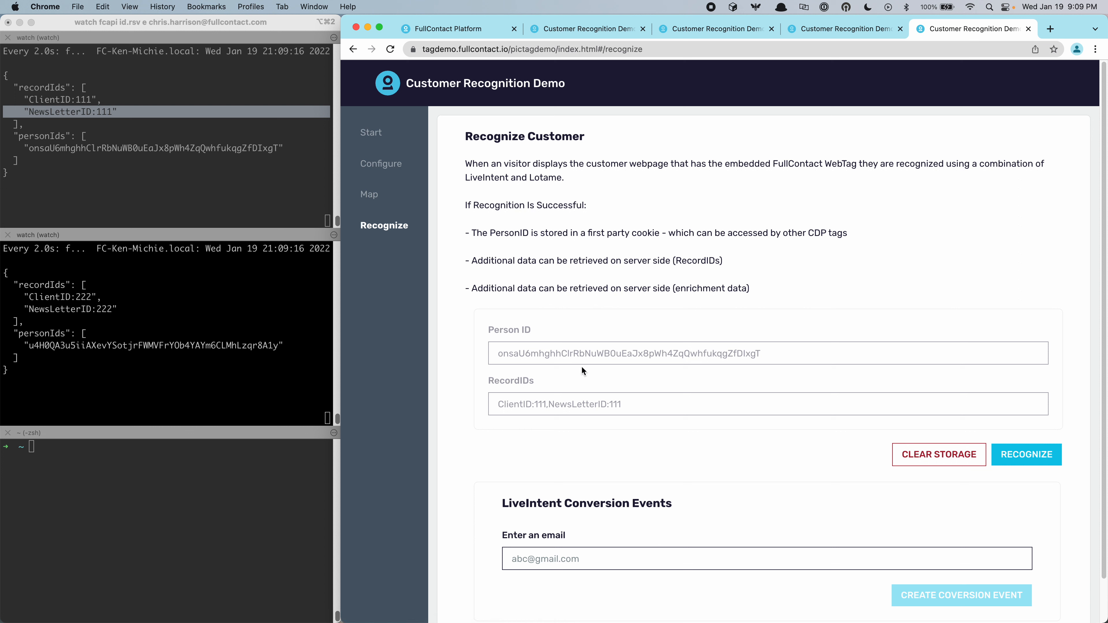
click(1026, 457)
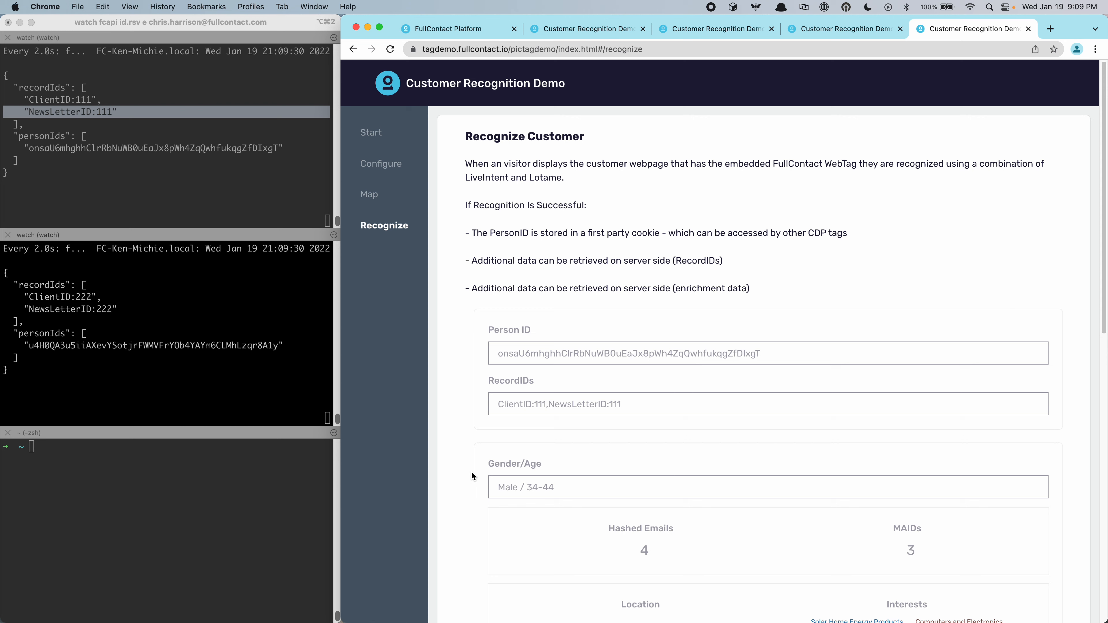
scroll(471, 471, down, 1)
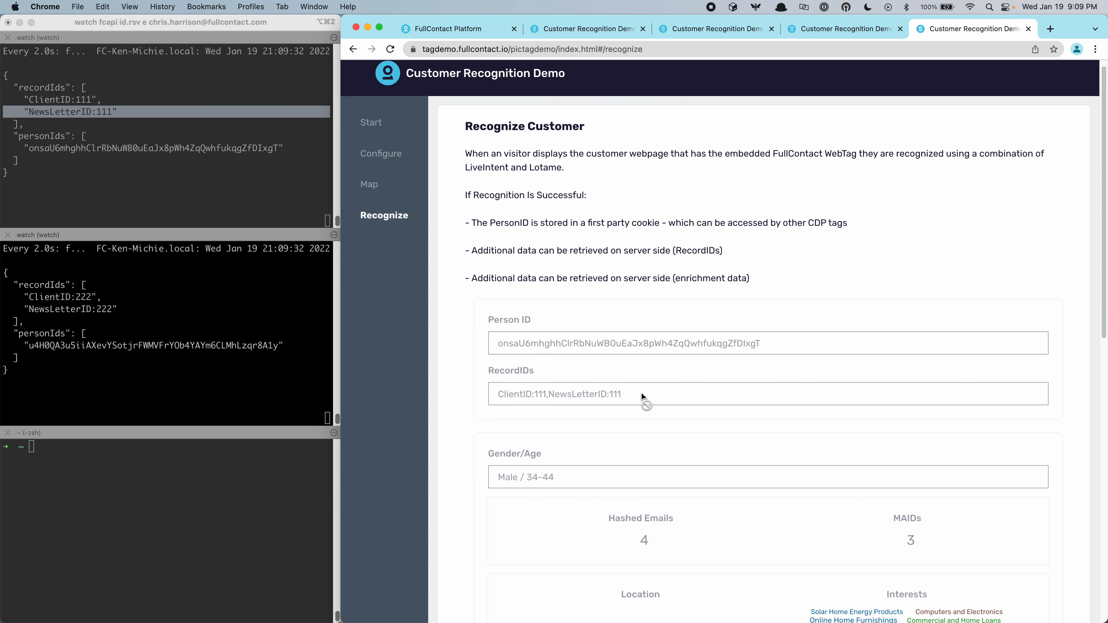
scroll(473, 408, down, 5)
scroll(473, 410, down, 8)
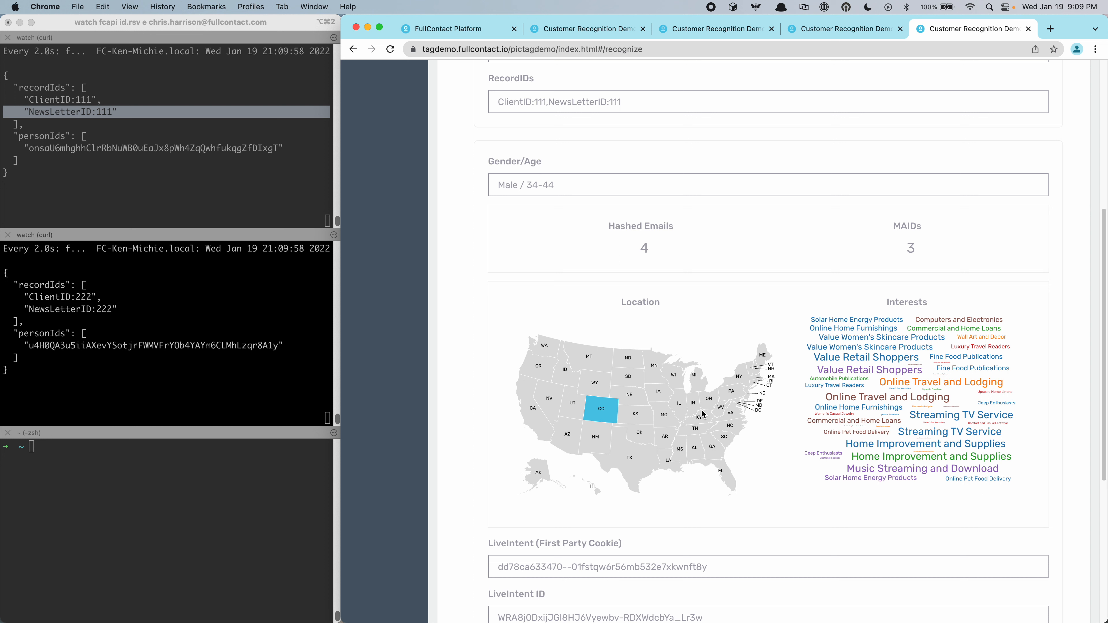
mouse_move(834, 333)
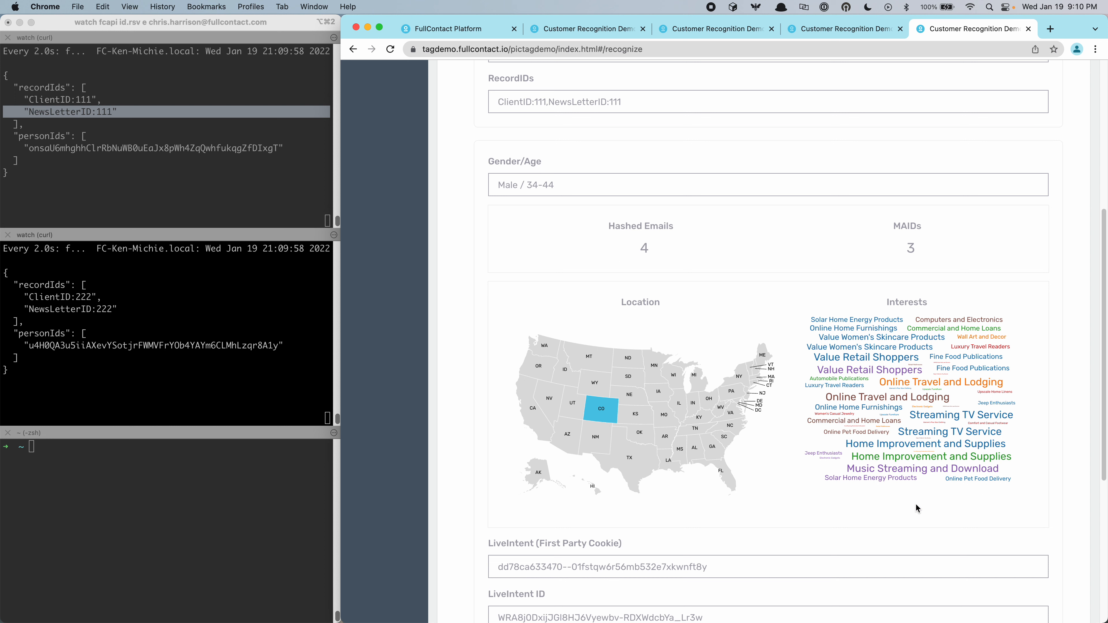